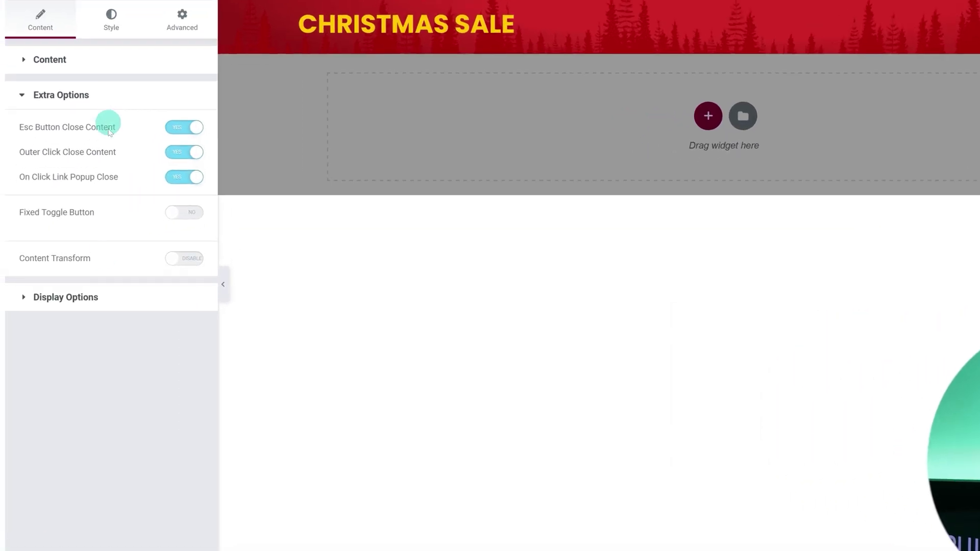
Set the fake counter's final number to 4 and interval to 1, and put {visile_counter} in the message
{"action": "left_click", "coordinate": [57, 295]}
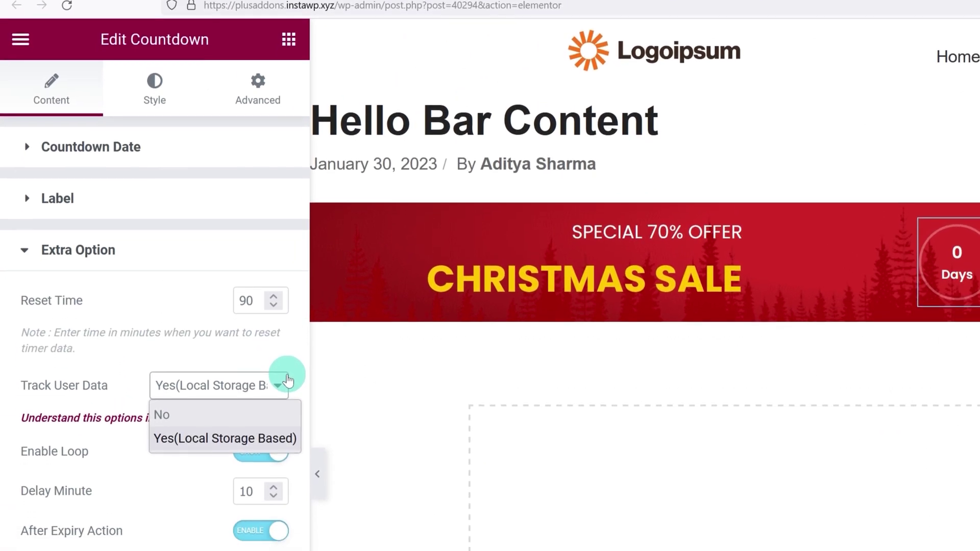
{"action": "left_click", "coordinate": [286, 329]}
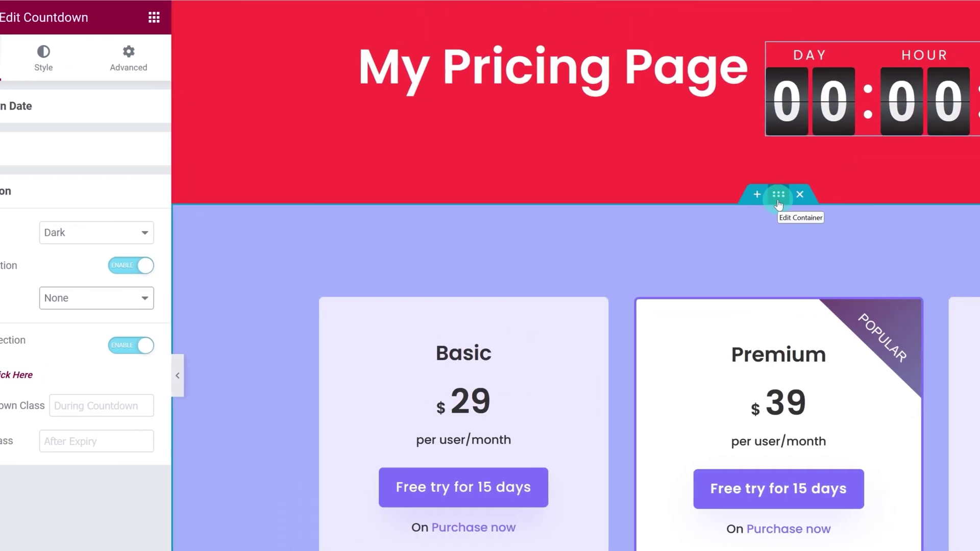
{"action": "left_click", "coordinate": [777, 194]}
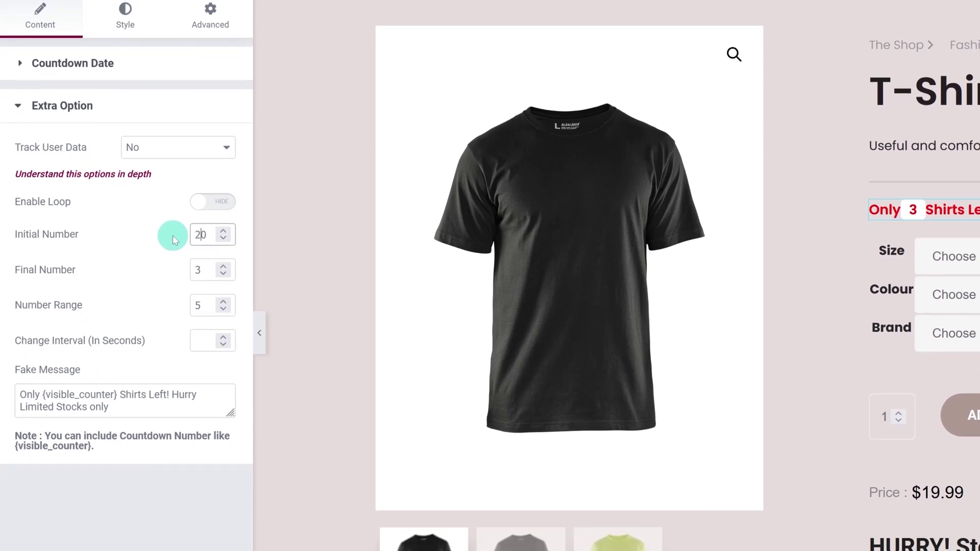
{"action": "type", "text": "4"}
{"action": "double_click", "coordinate": [200, 245]}
{"action": "type", "text": "1"}
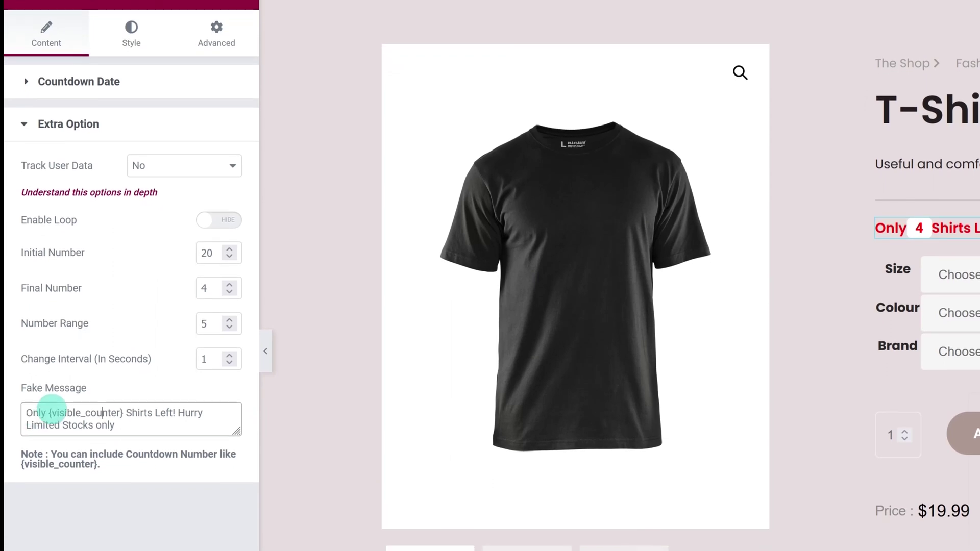
{"action": "left_click_drag", "start_coordinate": [49, 430], "coordinate": [124, 429]}
{"action": "type", "text": "{visile_counter}"}
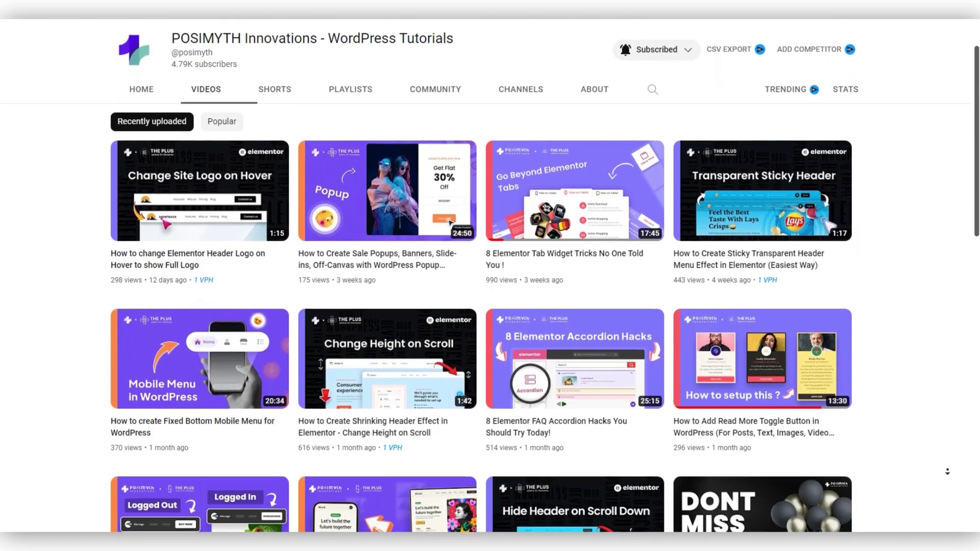
{"action": "scroll", "coordinate": [948, 471], "scroll_direction": "down", "scroll_amount": 3}
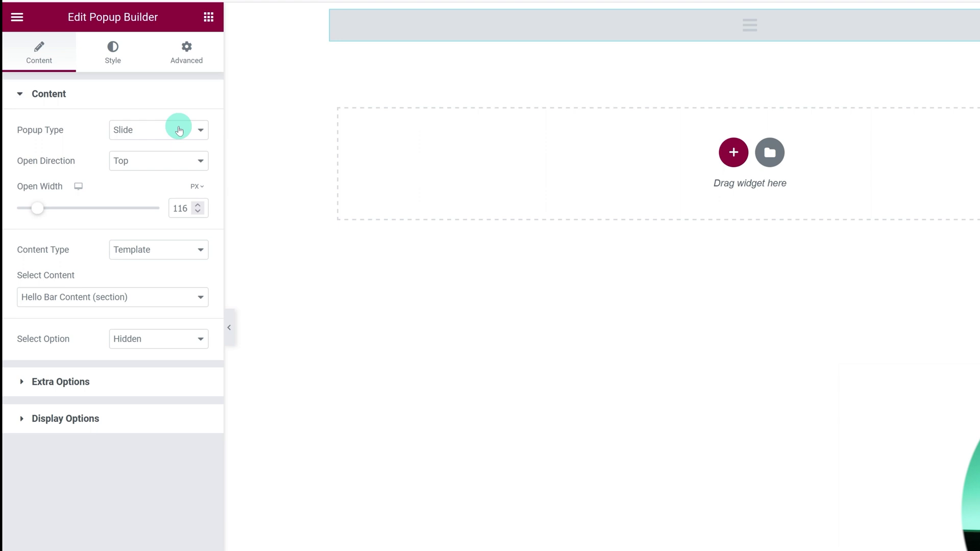
Keep popup type Slide with Hello Bar Content, then review the closing and display trigger options
{"action": "left_click", "coordinate": [151, 130]}
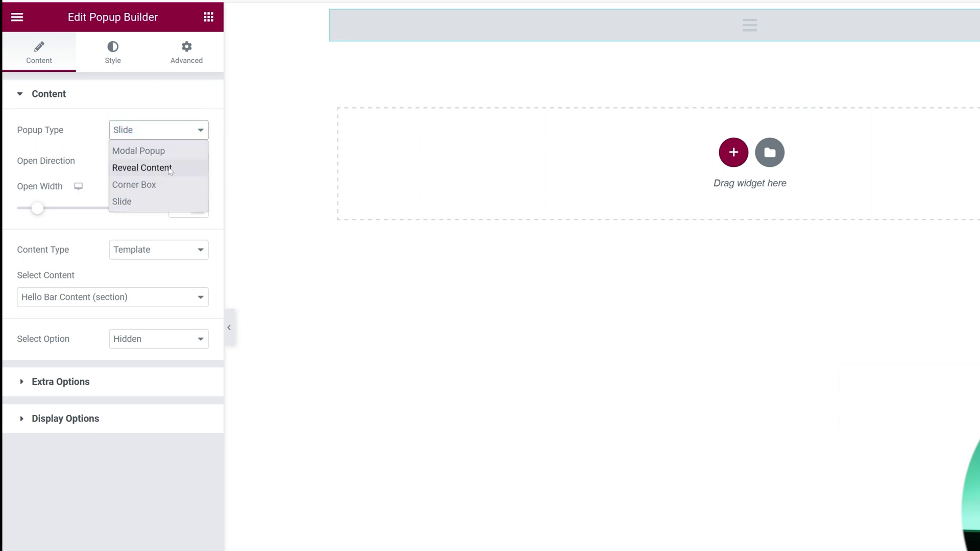
{"action": "left_click", "coordinate": [153, 202]}
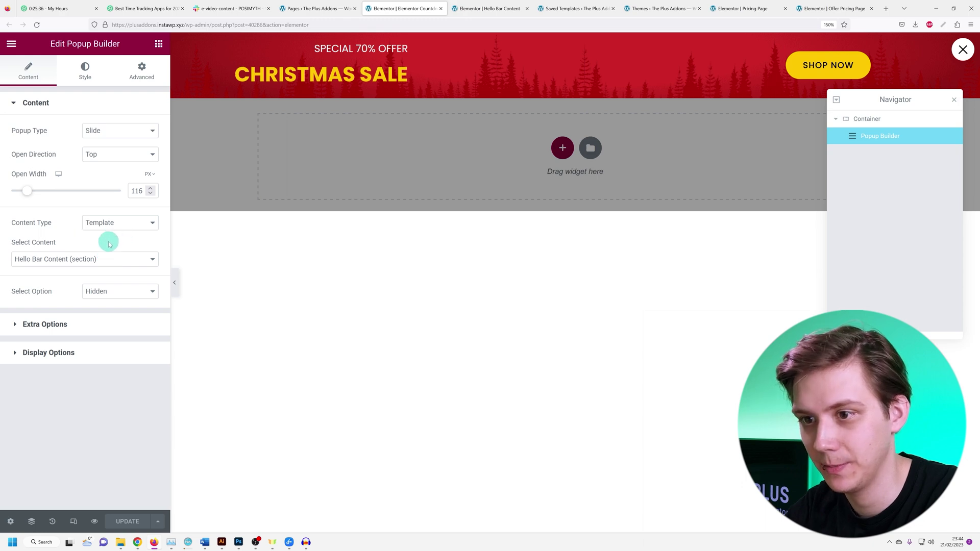
{"action": "left_click", "coordinate": [107, 260]}
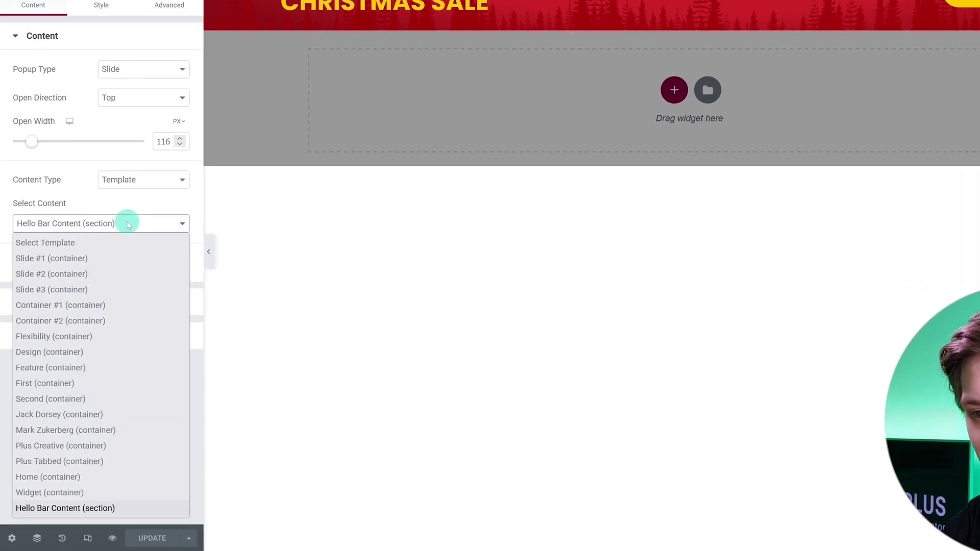
{"action": "left_click", "coordinate": [83, 496]}
{"action": "left_click", "coordinate": [71, 353]}
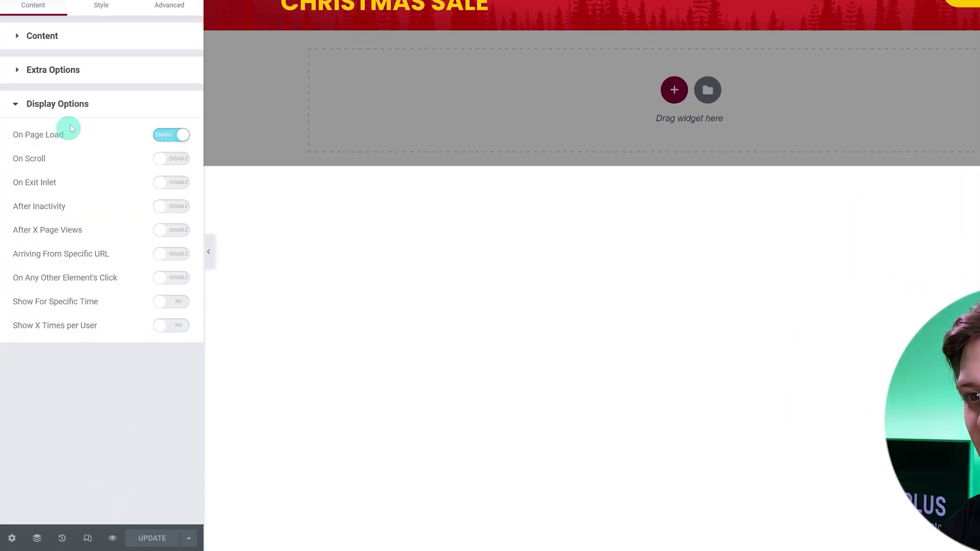
{"action": "left_click", "coordinate": [100, 78]}
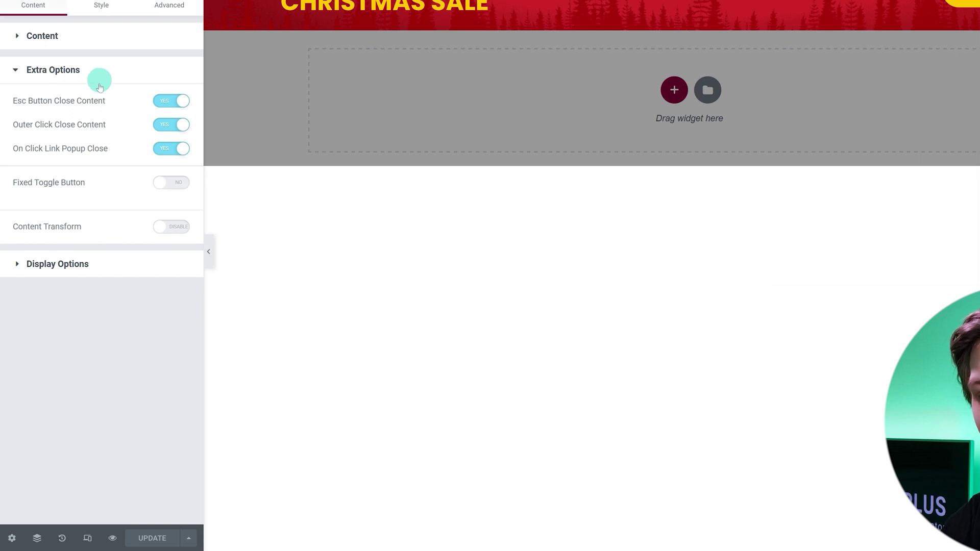
{"action": "left_click", "coordinate": [83, 270]}
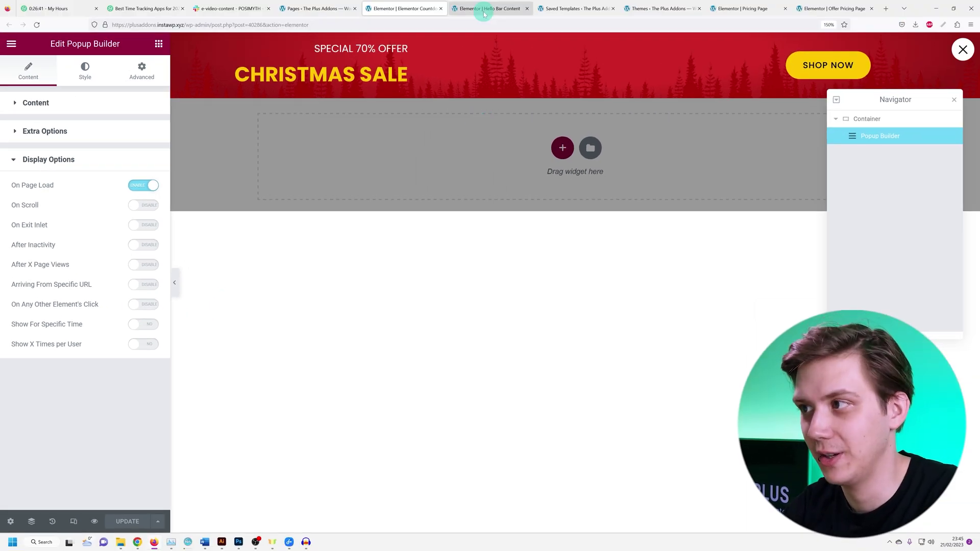
Switch to the Saved Templates list and scroll to the Hello Bar Content template
{"action": "left_click", "coordinate": [555, 5]}
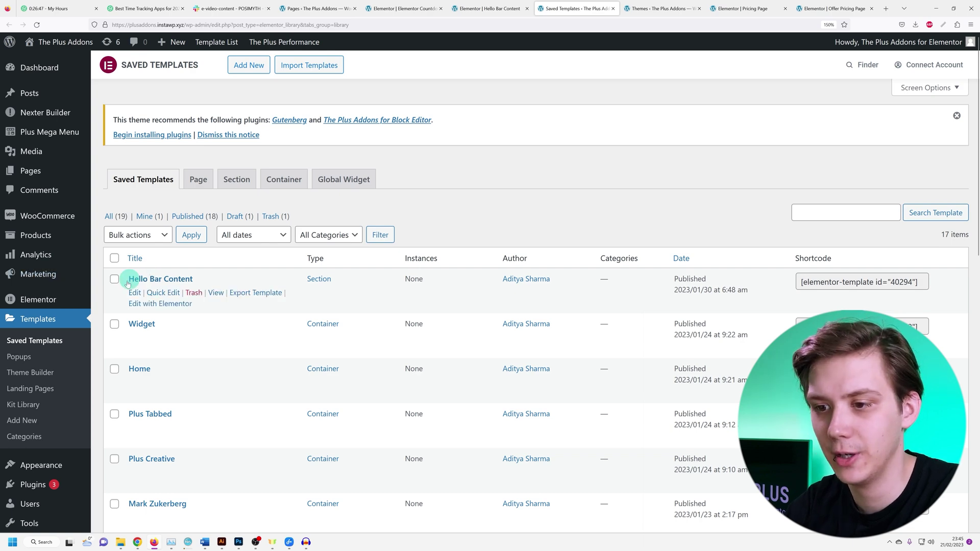
{"action": "mouse_move", "coordinate": [171, 310]}
{"action": "scroll", "coordinate": [198, 299], "scroll_direction": "down", "scroll_amount": 1}
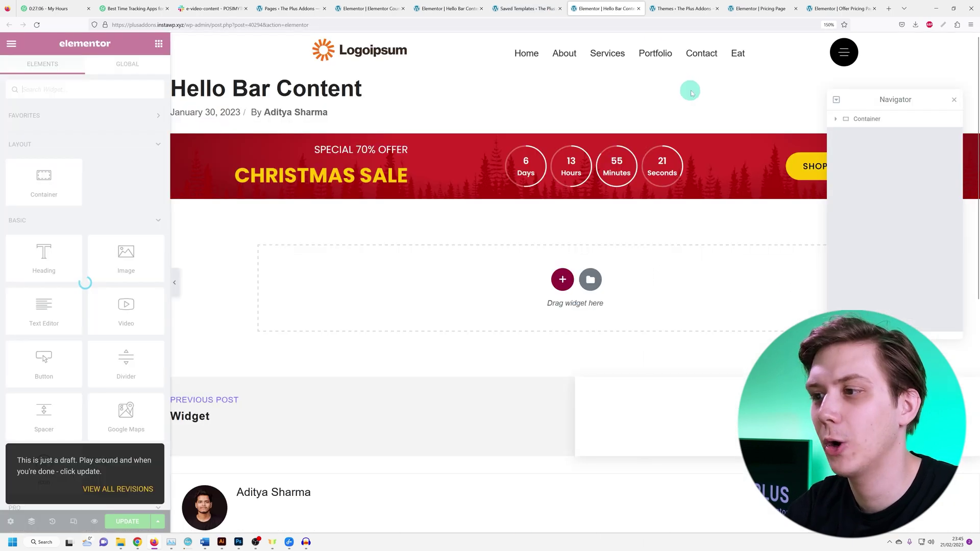
Select the banner countdown, keep Normal Countdown, and try Styles 2 and 1 before returning to Style 3
{"action": "left_click", "coordinate": [837, 118]}
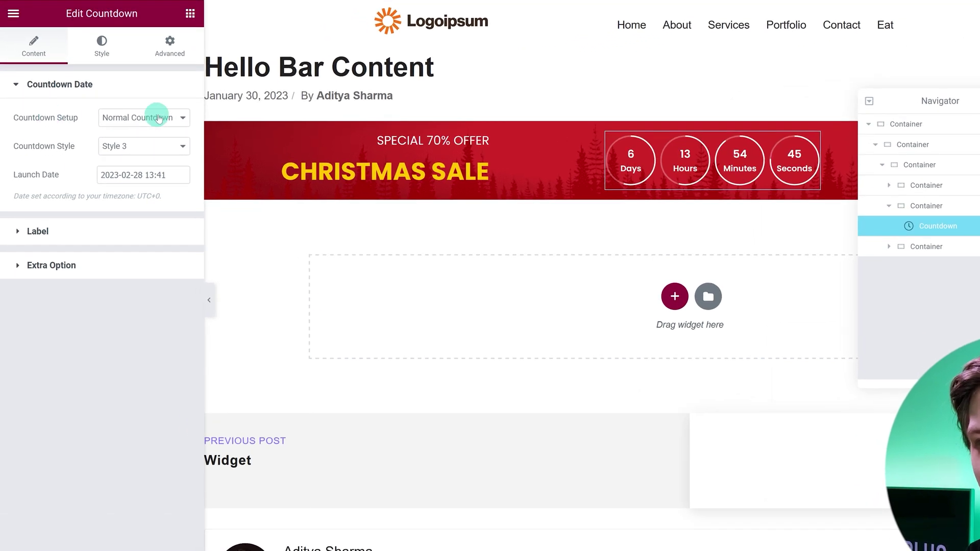
{"action": "left_click", "coordinate": [131, 128]}
{"action": "left_click", "coordinate": [133, 132]}
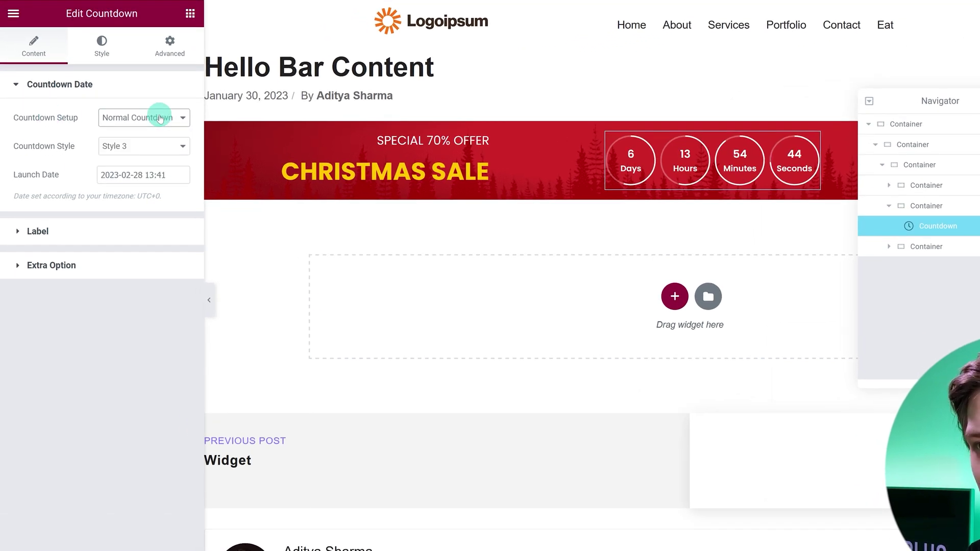
{"action": "left_click", "coordinate": [139, 146]}
{"action": "left_click", "coordinate": [128, 187]}
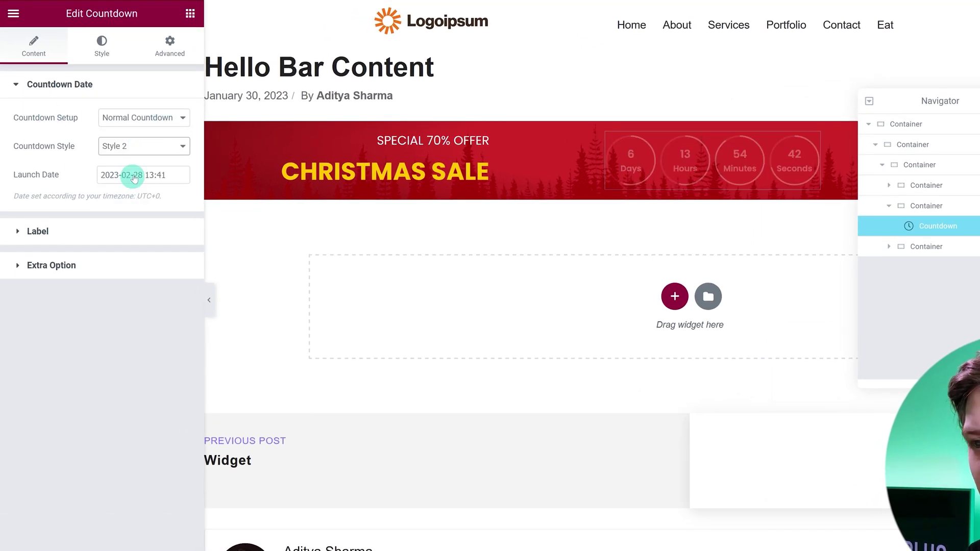
{"action": "left_click", "coordinate": [145, 148]}
{"action": "left_click", "coordinate": [141, 166]}
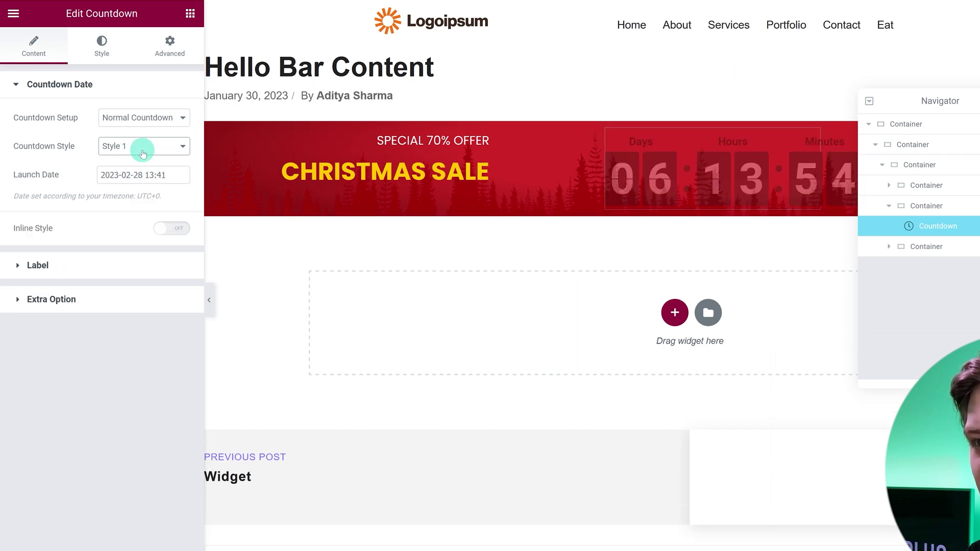
{"action": "left_click", "coordinate": [143, 148]}
{"action": "left_click", "coordinate": [131, 191]}
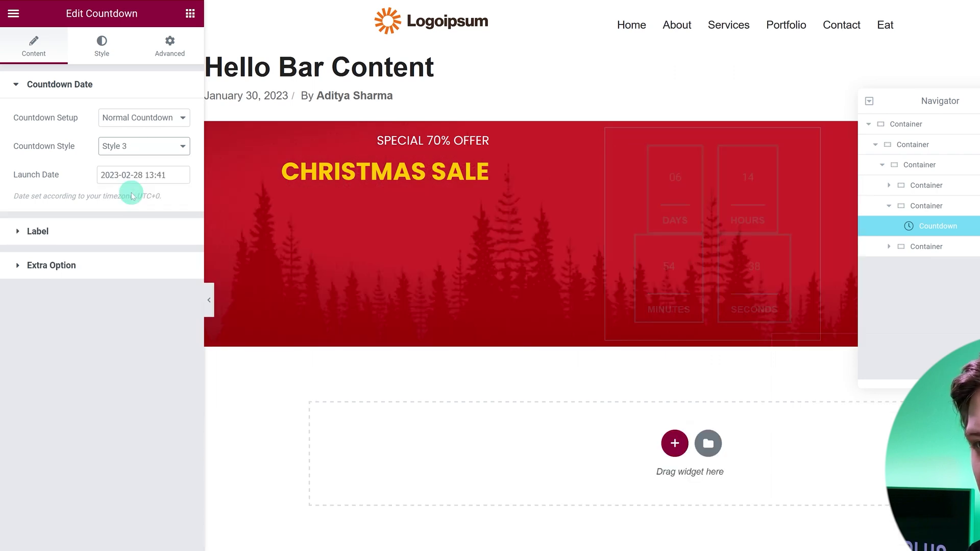
{"action": "left_click", "coordinate": [168, 178]}
{"action": "left_click", "coordinate": [174, 384]}
{"action": "left_click", "coordinate": [174, 383]}
{"action": "left_click", "coordinate": [86, 173]}
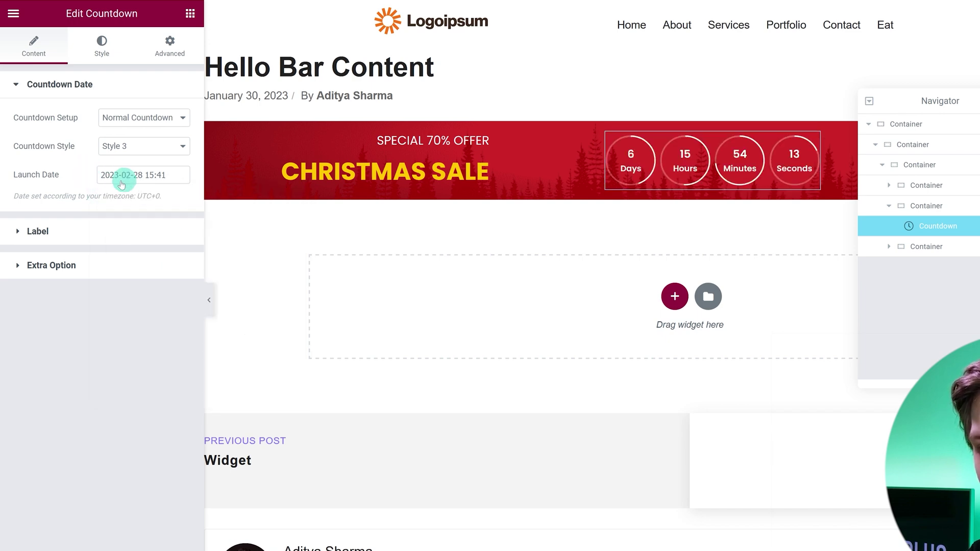
Test the countdown labels by replacing the Days label text with 'CustomD'
{"action": "left_click", "coordinate": [97, 231]}
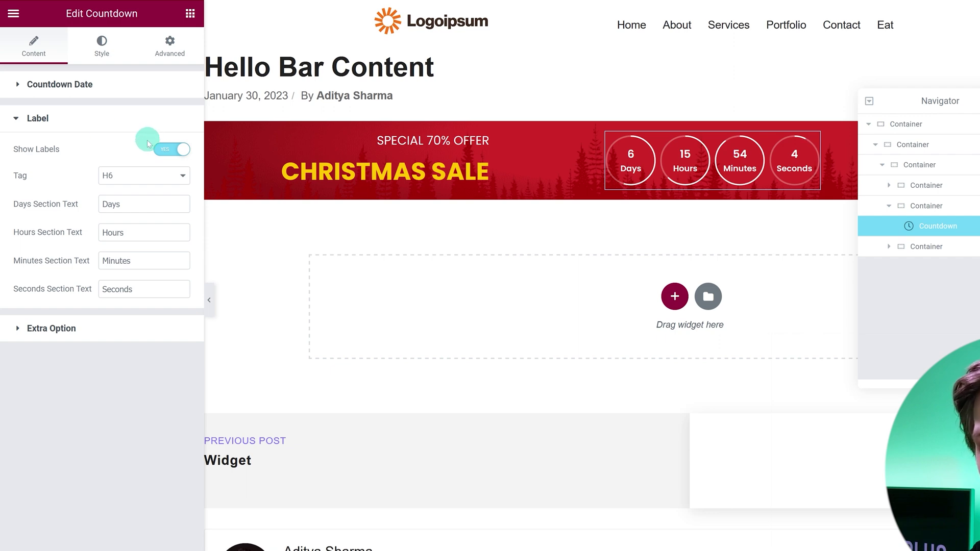
{"action": "double_click", "coordinate": [121, 211]}
{"action": "type", "text": "Custom"}
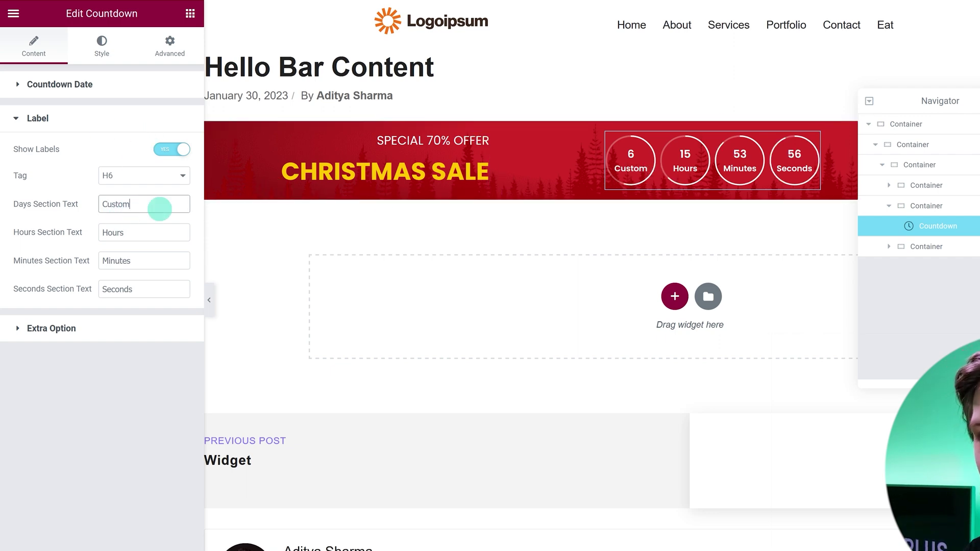
{"action": "type", "text": "Days"}
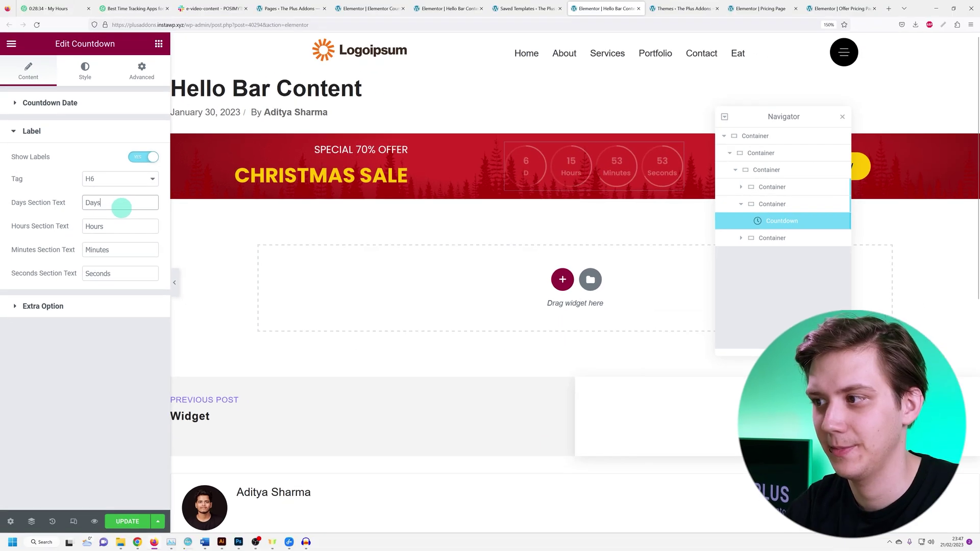
{"action": "left_click", "coordinate": [51, 328]}
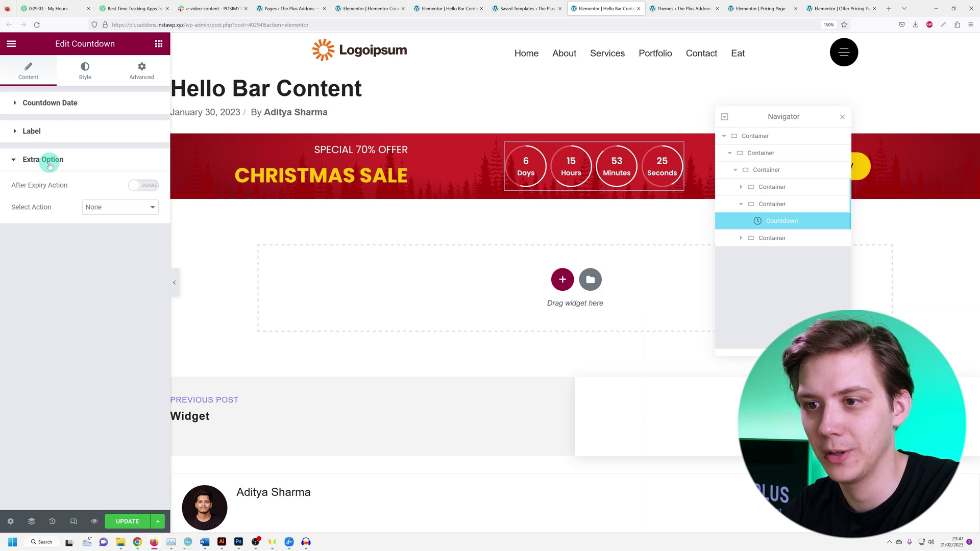
Switch on After Expiry Action and review the expiry actions, leaving it on None
{"action": "left_click", "coordinate": [31, 187]}
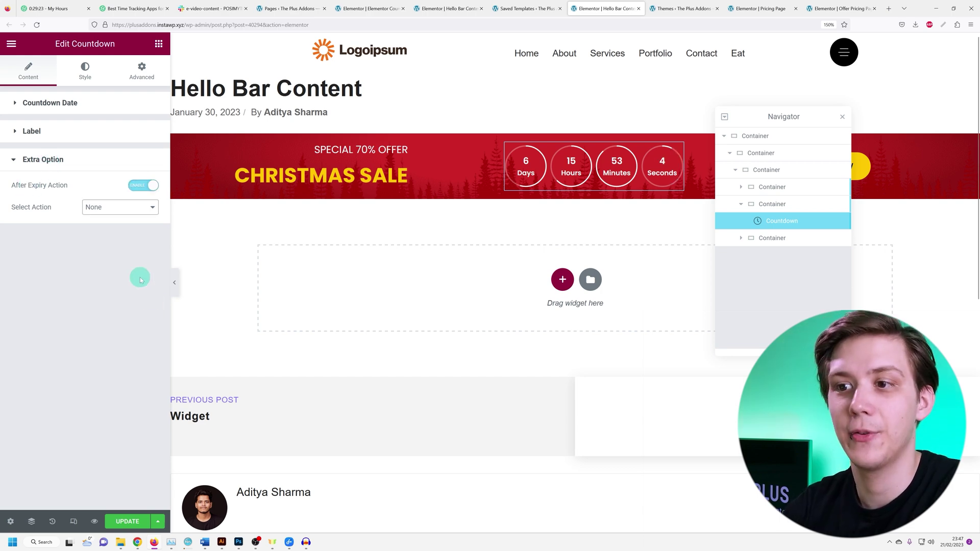
{"action": "left_click", "coordinate": [122, 205]}
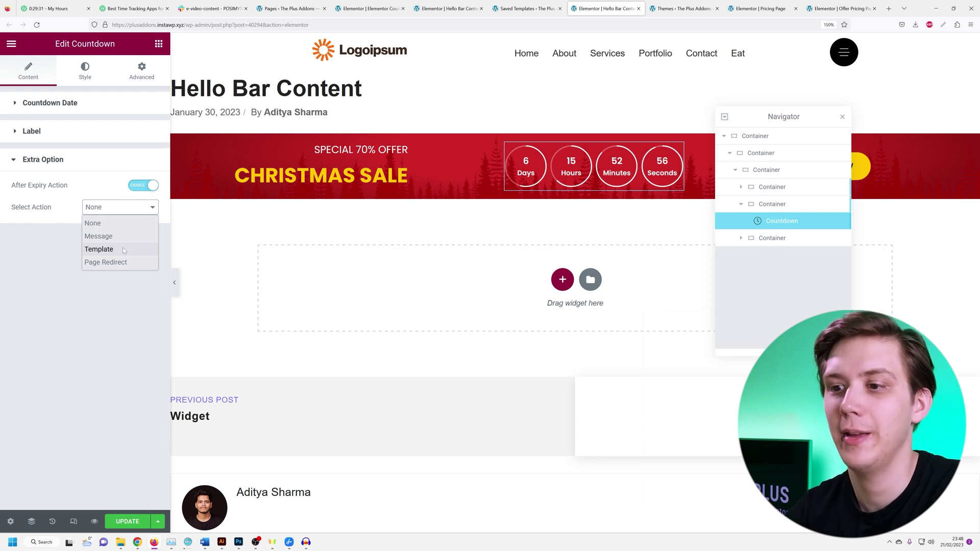
{"action": "left_click", "coordinate": [124, 266]}
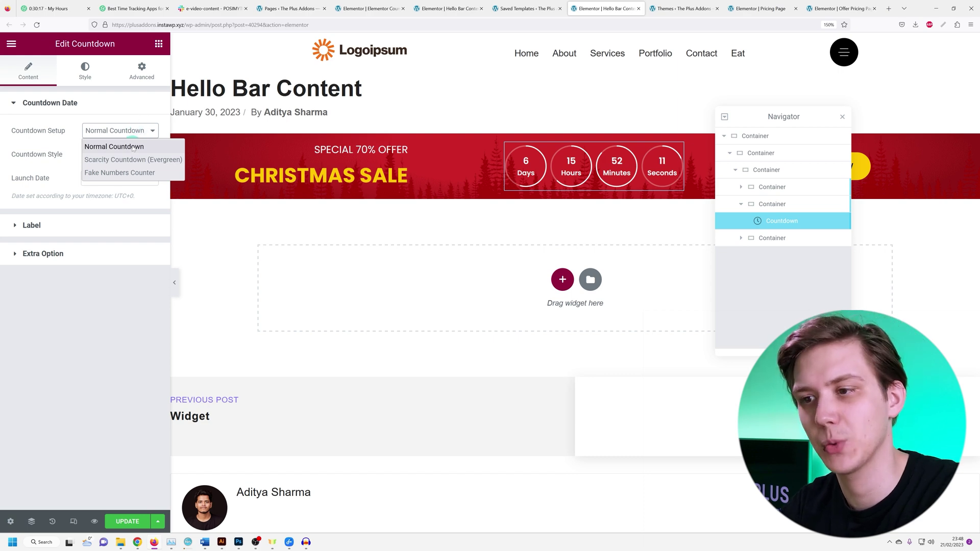
Switch the countdown to Scarcity Countdown and expand its extra options
{"action": "left_click", "coordinate": [129, 160]}
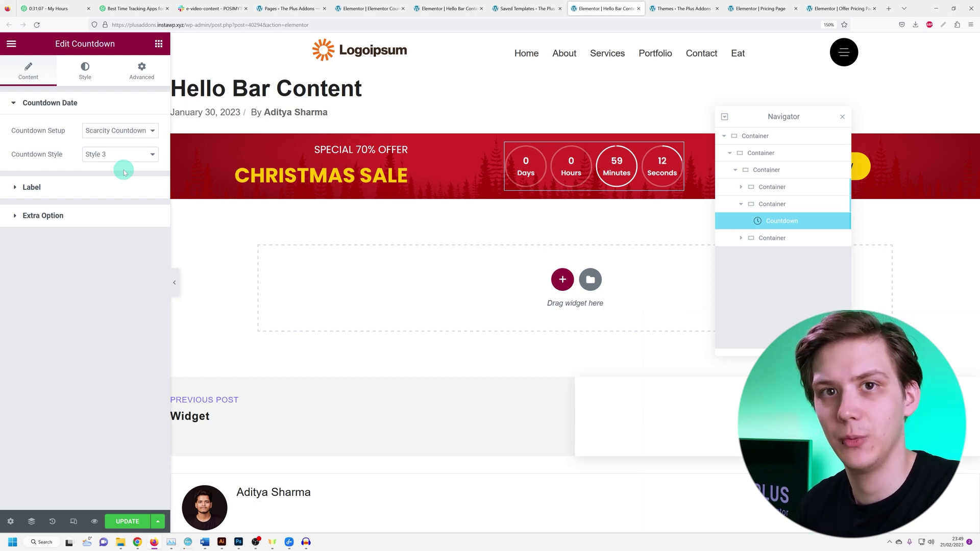
{"action": "left_click", "coordinate": [43, 215]}
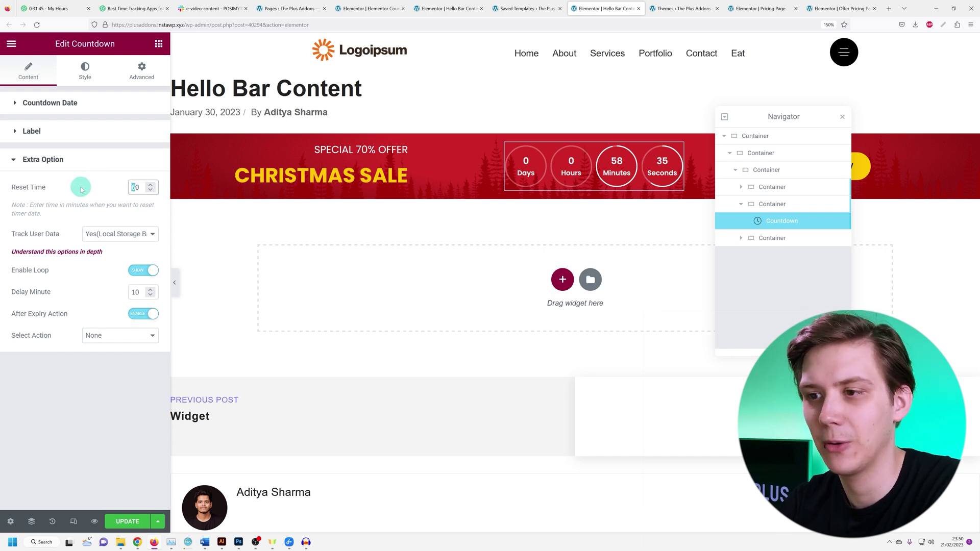
Set the reset time to 90 minutes, keep the 10-minute delay, and check the Track User Data options
{"action": "type", "text": "9"}
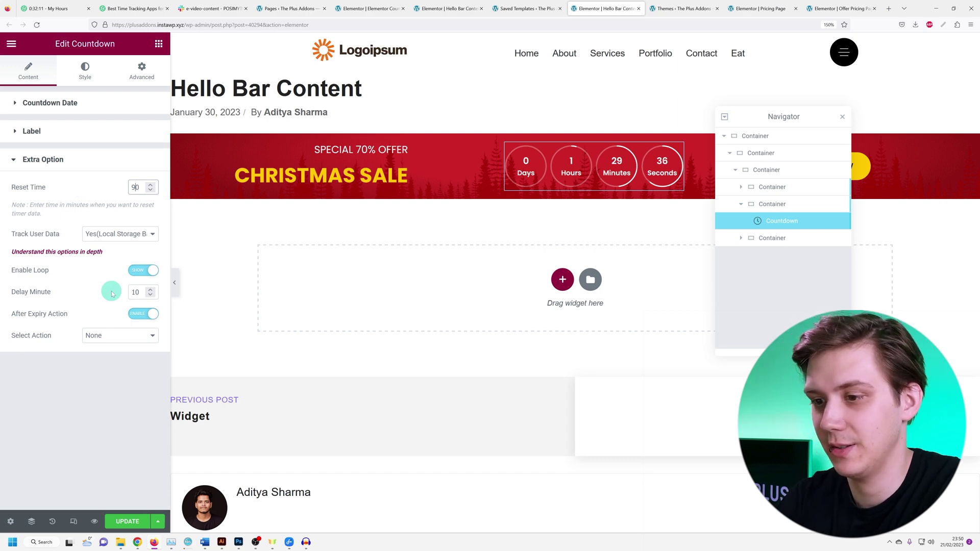
{"action": "double_click", "coordinate": [136, 292]}
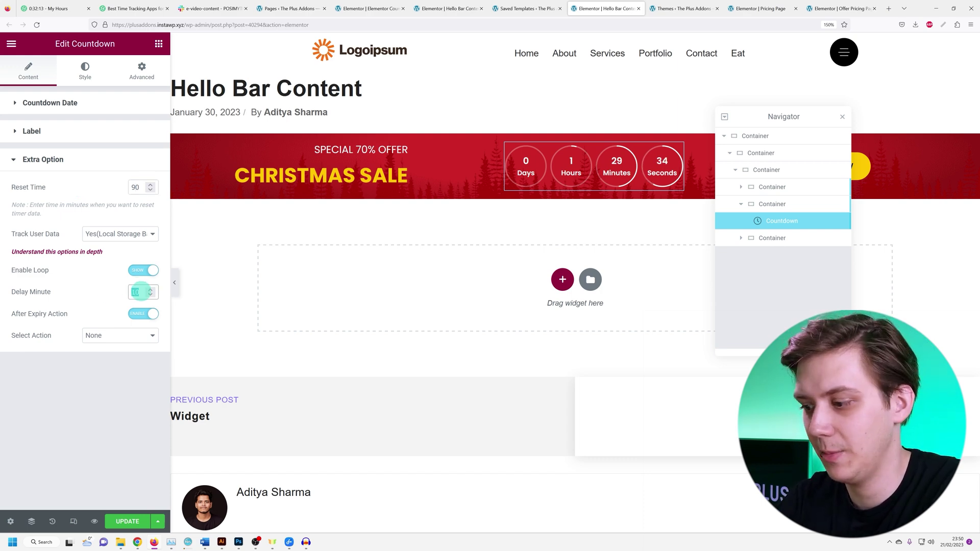
{"action": "left_click", "coordinate": [139, 292]}
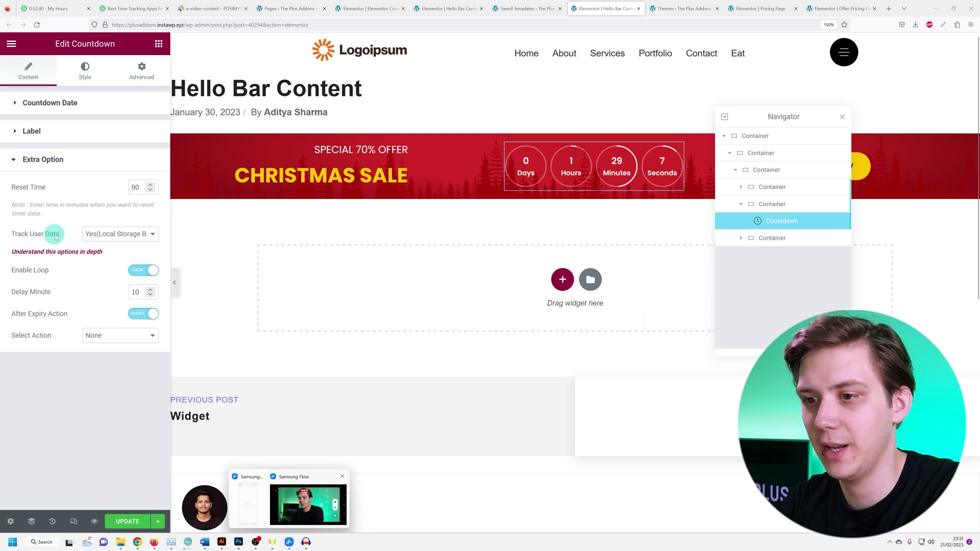
{"action": "left_click", "coordinate": [128, 232]}
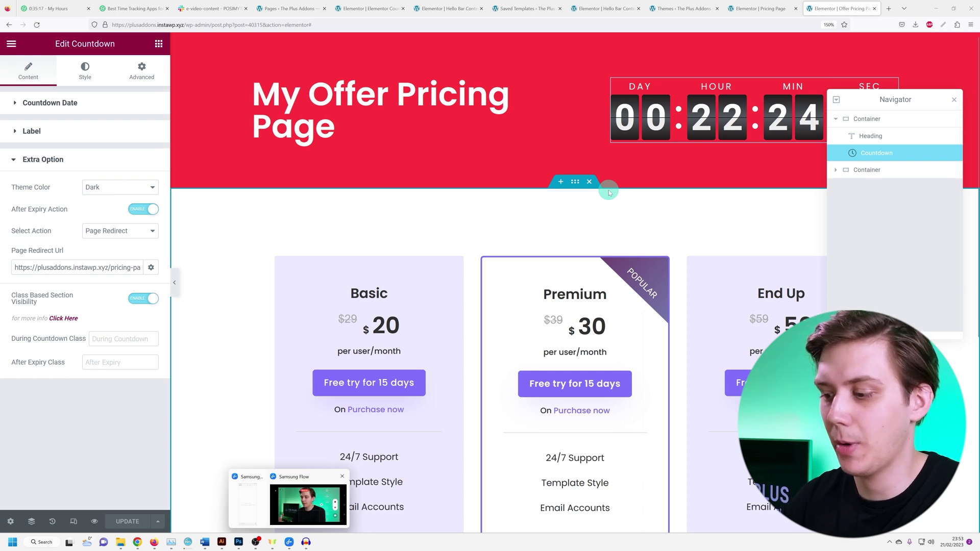
On the Offer Pricing Page countdown, review the expiry actions and keep Page Redirect
{"action": "left_click", "coordinate": [790, 4]}
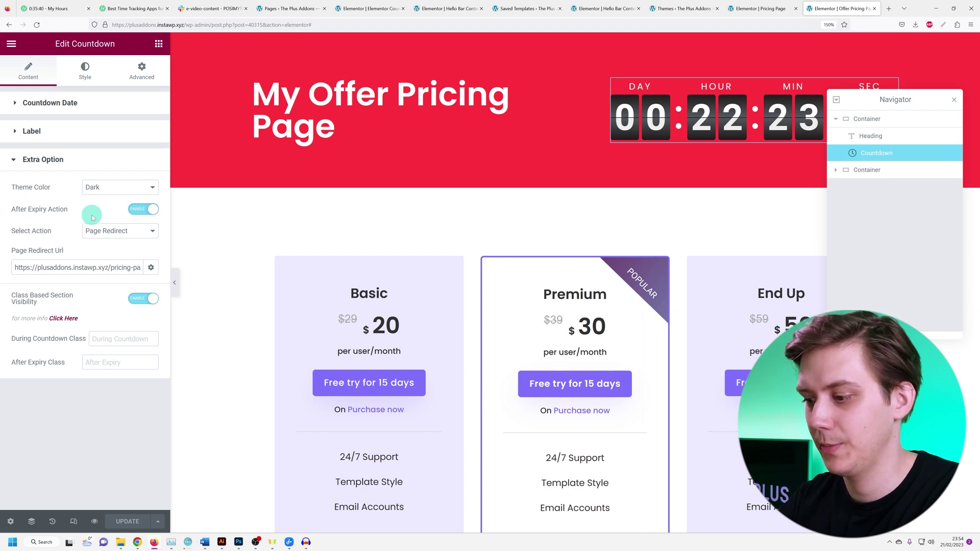
{"action": "left_click", "coordinate": [105, 231]}
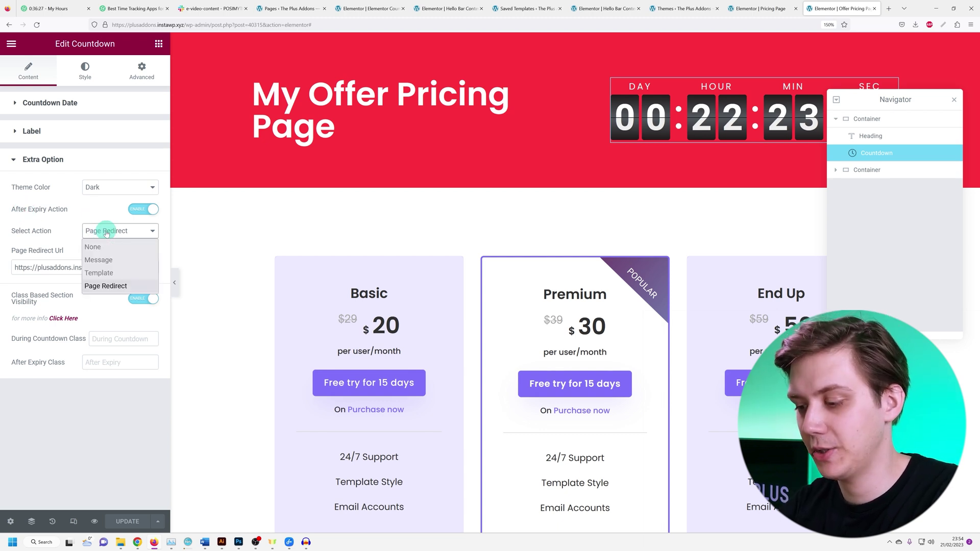
{"action": "left_click", "coordinate": [107, 232]}
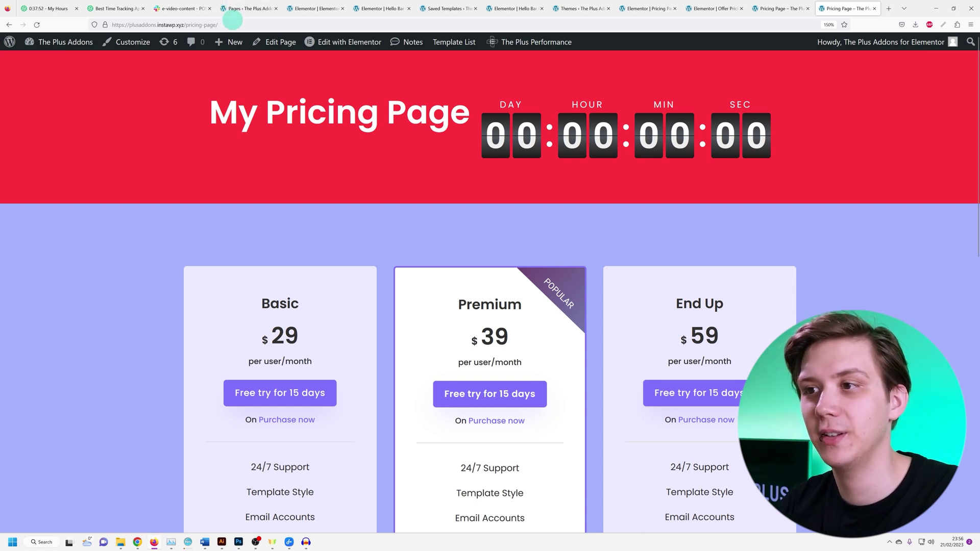
Load the offer-pricing-page by adding 'offer-' to the pricing-page address
{"action": "left_click", "coordinate": [232, 20]}
{"action": "left_click", "coordinate": [174, 25]}
{"action": "type", "text": "offer-"}
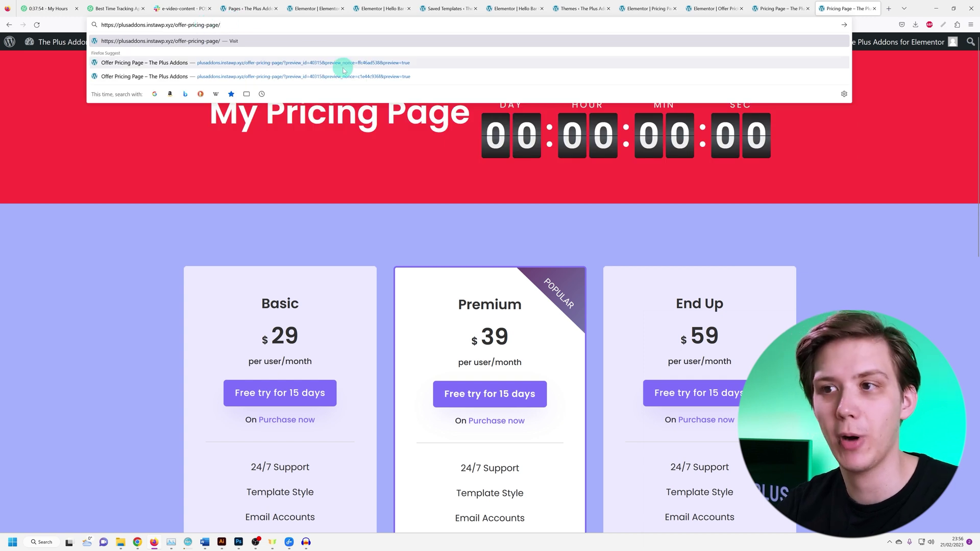
{"action": "key", "text": "Return"}
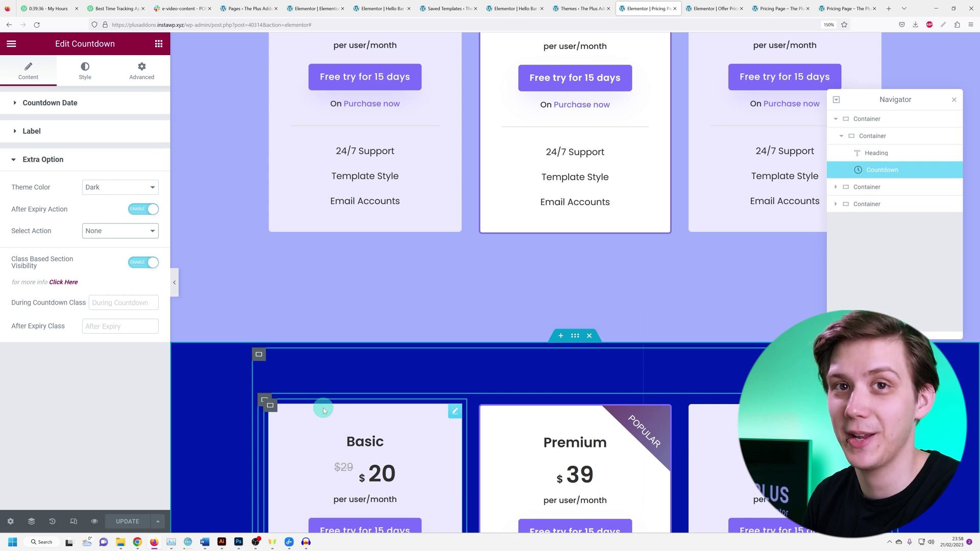
Give the regular pricing section's container the CSS class 'normal'
{"action": "scroll", "coordinate": [323, 408], "scroll_direction": "down", "scroll_amount": 3}
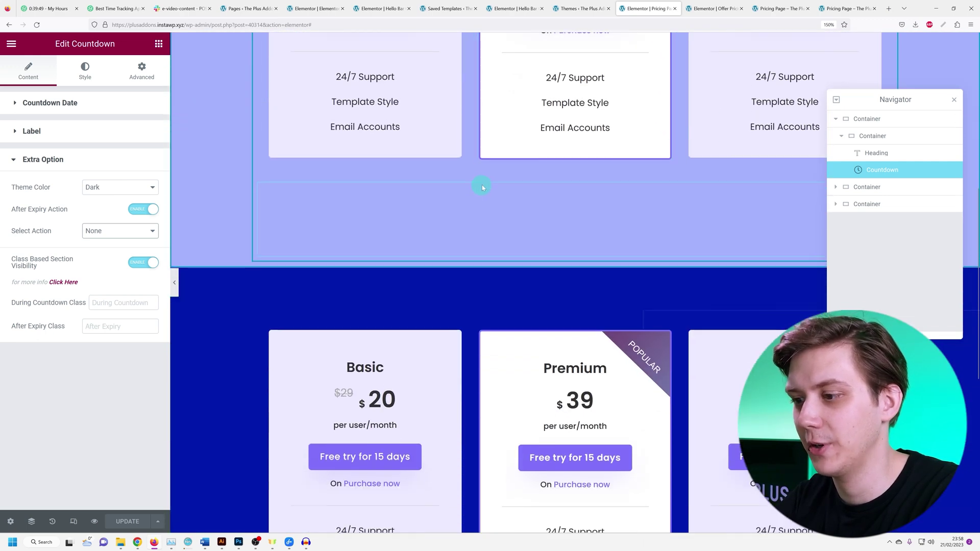
{"action": "scroll", "coordinate": [481, 184], "scroll_direction": "up", "scroll_amount": 3}
{"action": "scroll", "coordinate": [482, 187], "scroll_direction": "down", "scroll_amount": 1}
{"action": "scroll", "coordinate": [482, 186], "scroll_direction": "down", "scroll_amount": 3}
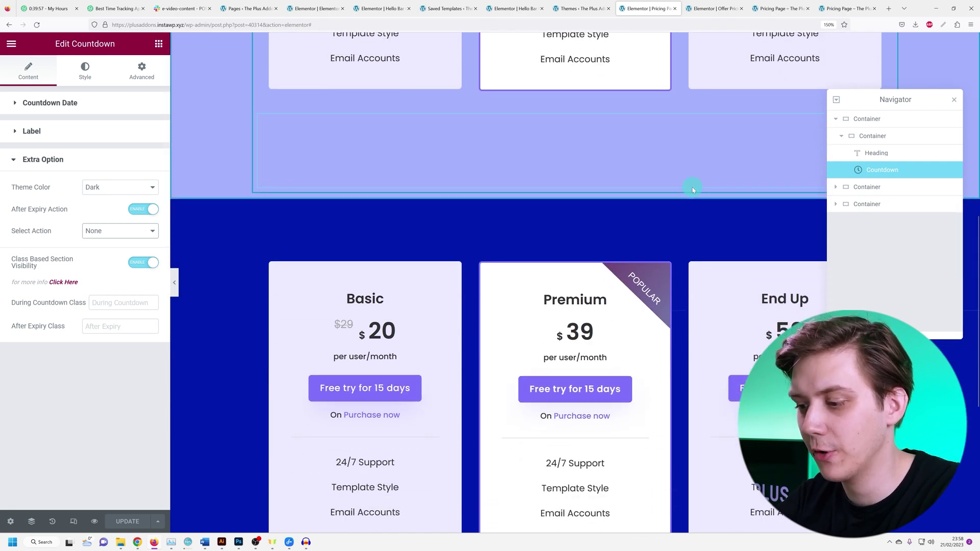
{"action": "scroll", "coordinate": [693, 190], "scroll_direction": "up", "scroll_amount": 5}
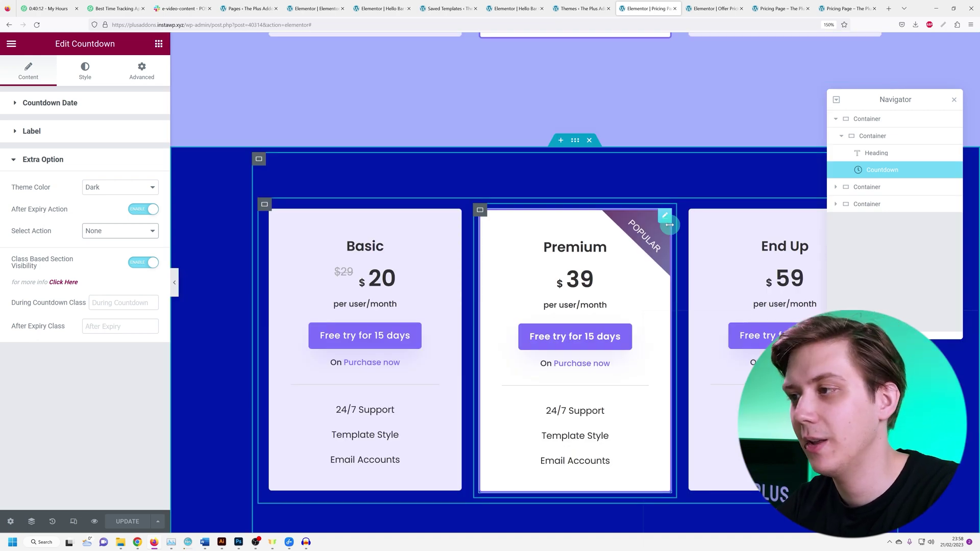
{"action": "scroll", "coordinate": [669, 225], "scroll_direction": "up", "scroll_amount": 5}
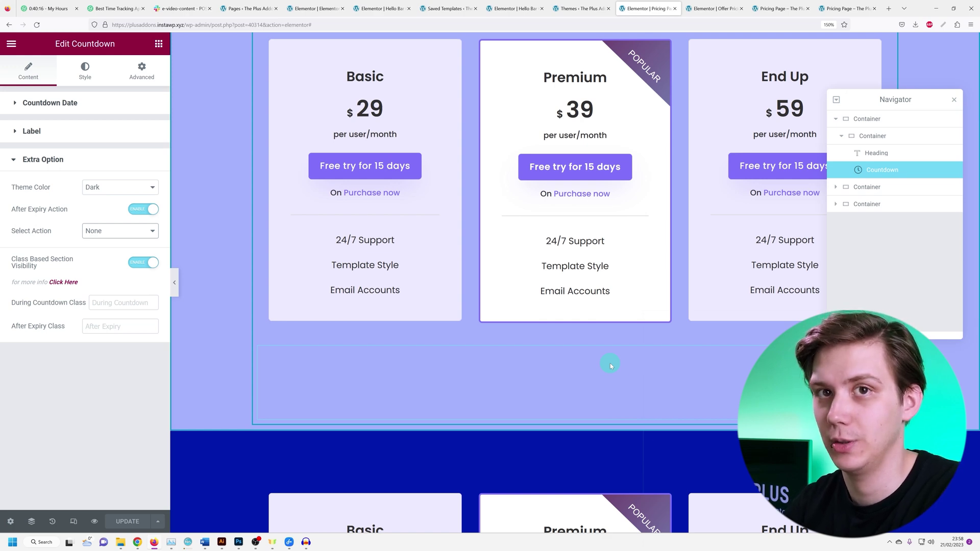
{"action": "scroll", "coordinate": [460, 376], "scroll_direction": "up", "scroll_amount": 4}
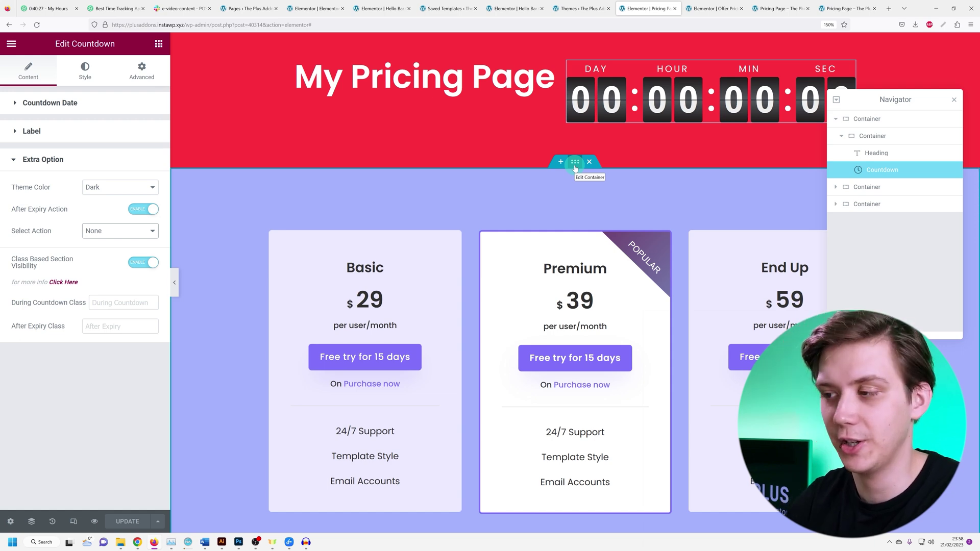
{"action": "left_click", "coordinate": [575, 163]}
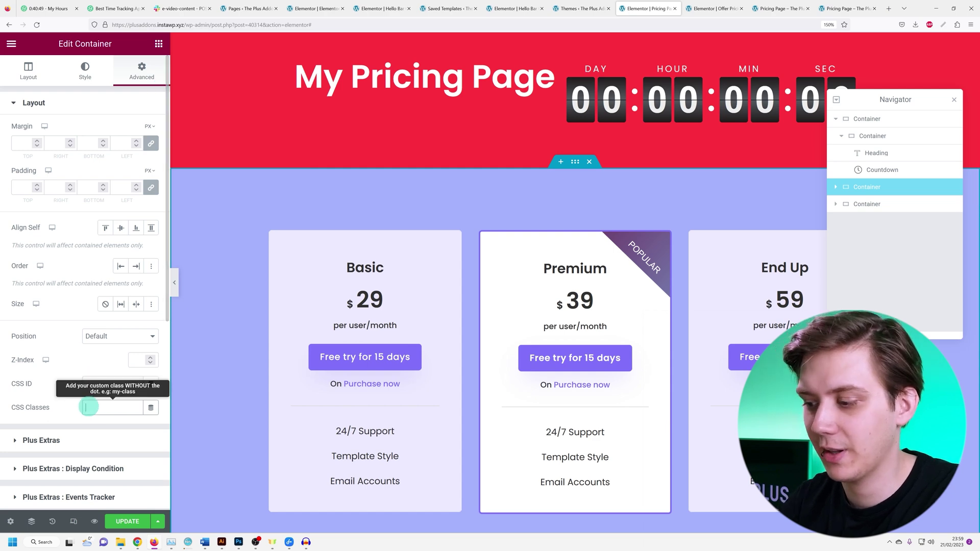
{"action": "type", "text": "normal"}
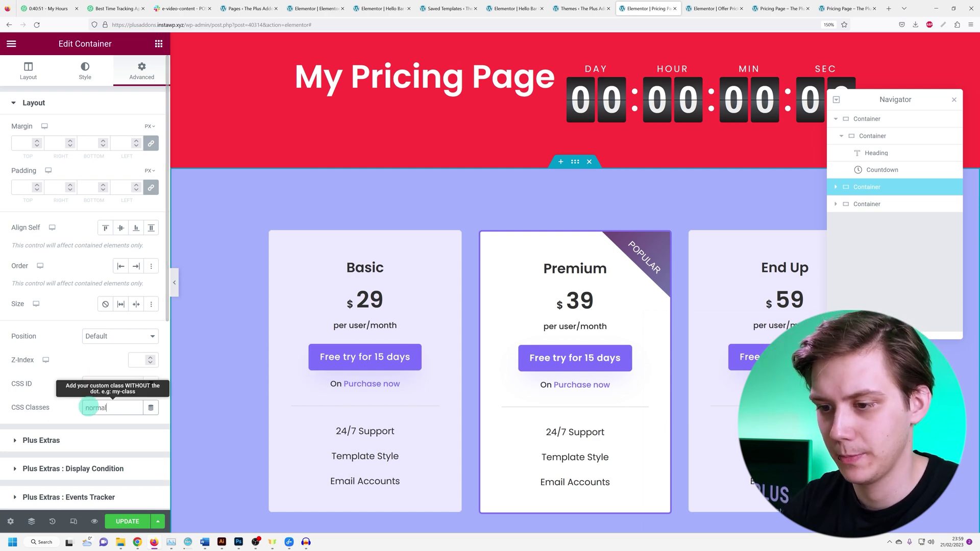
Give the discounted dark-blue pricing container the CSS class 'offer'
{"action": "scroll", "coordinate": [88, 407], "scroll_direction": "down", "scroll_amount": 1}
{"action": "scroll", "coordinate": [486, 328], "scroll_direction": "down", "scroll_amount": 6}
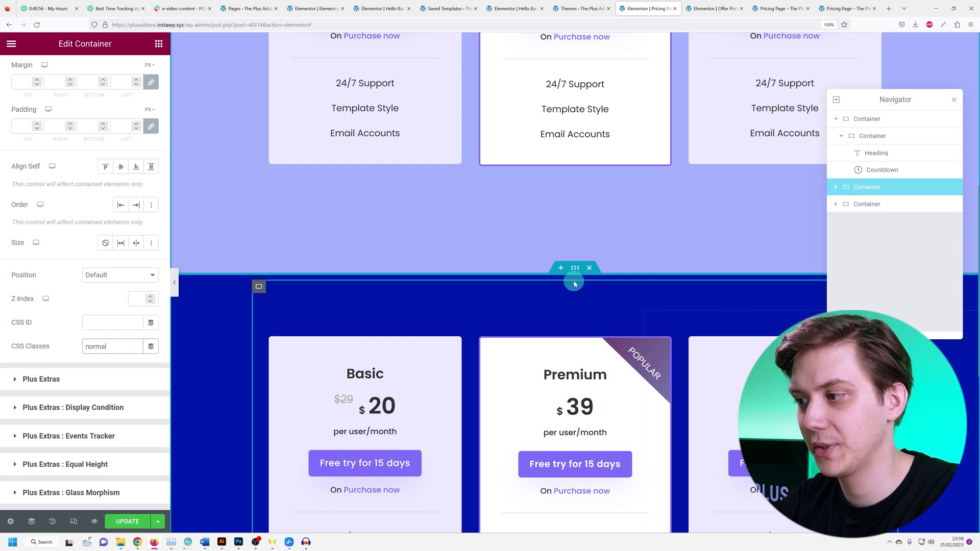
{"action": "left_click", "coordinate": [574, 268]}
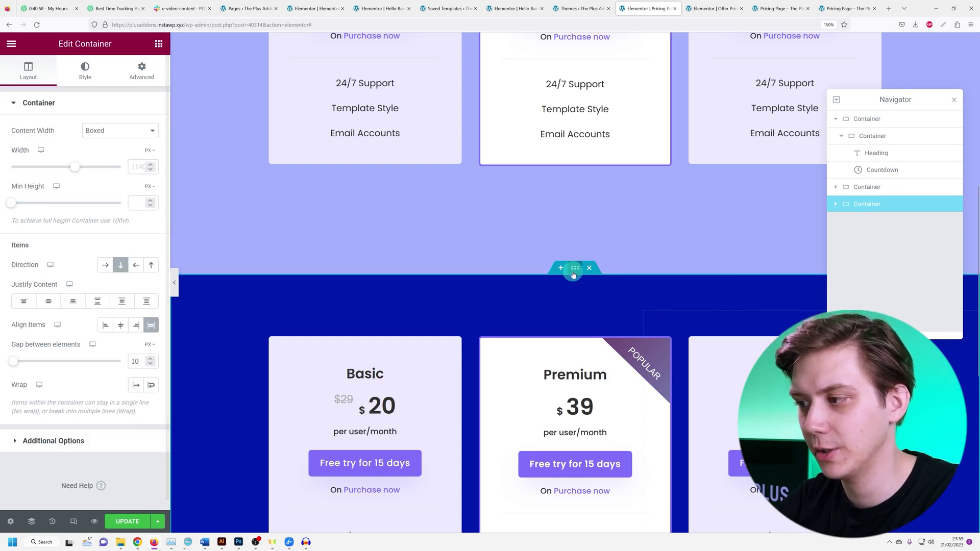
{"action": "left_click", "coordinate": [142, 69]}
{"action": "left_click", "coordinate": [134, 142]}
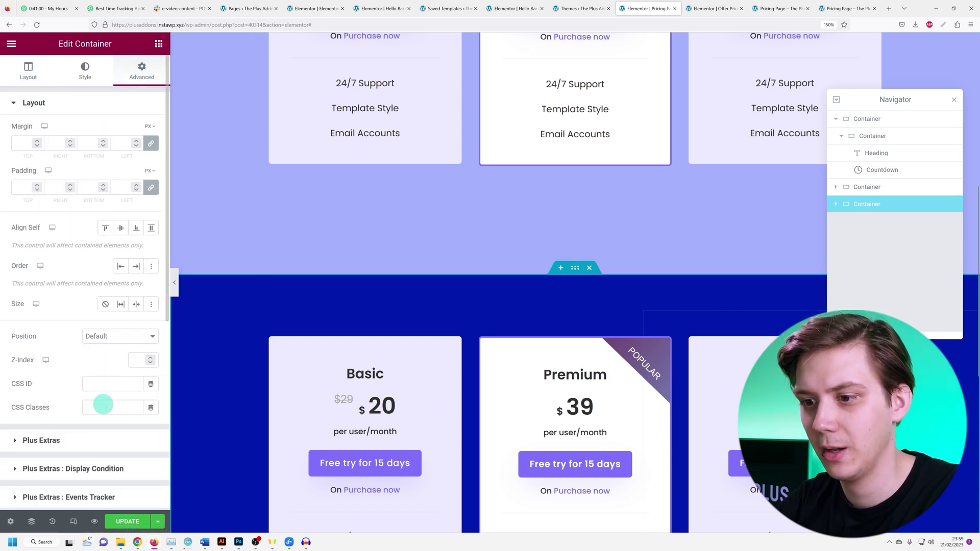
{"action": "left_click", "coordinate": [95, 408]}
{"action": "type", "text": "offer"}
{"action": "scroll", "coordinate": [520, 291], "scroll_direction": "up", "scroll_amount": 2}
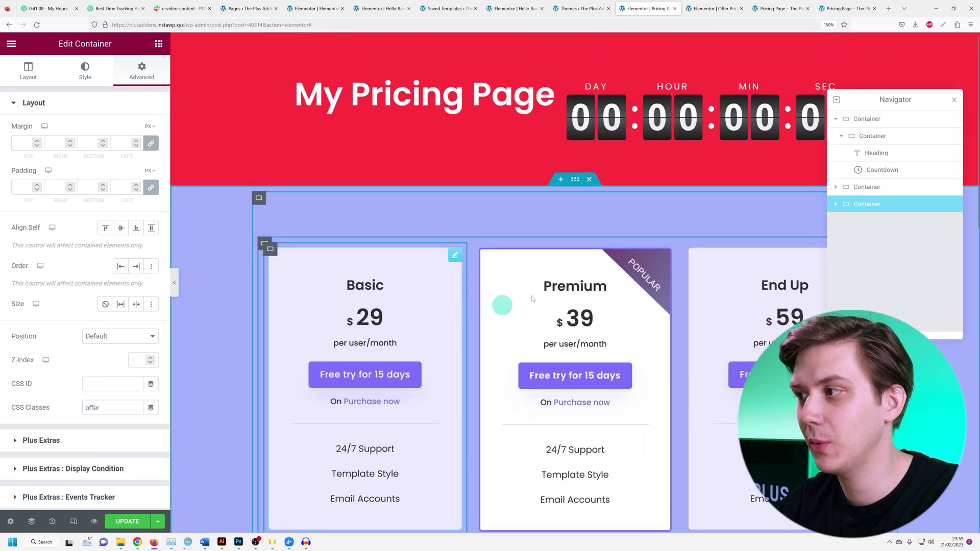
Set the countdown's during-countdown class to 'offer' and its after-expiry class to 'normal'
{"action": "left_click", "coordinate": [681, 130]}
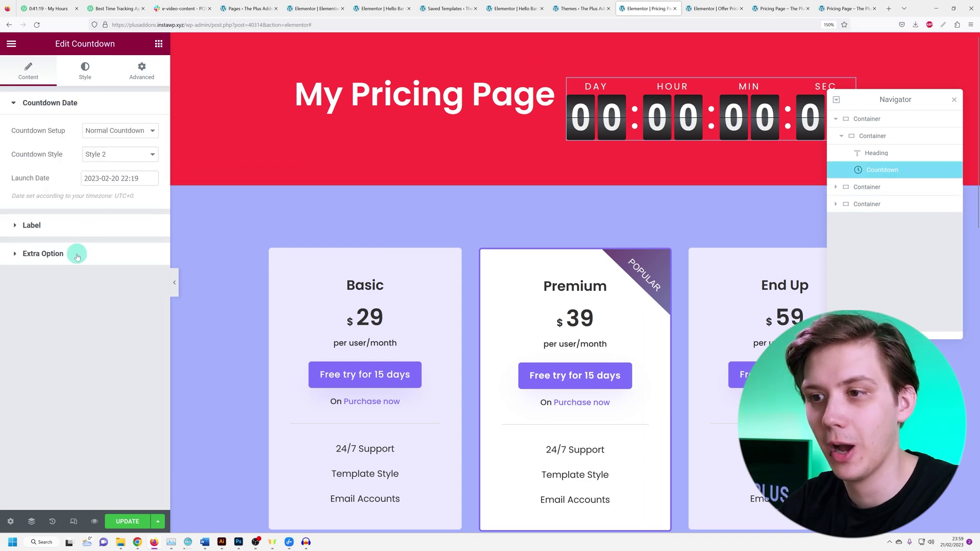
{"action": "left_click", "coordinate": [77, 254]}
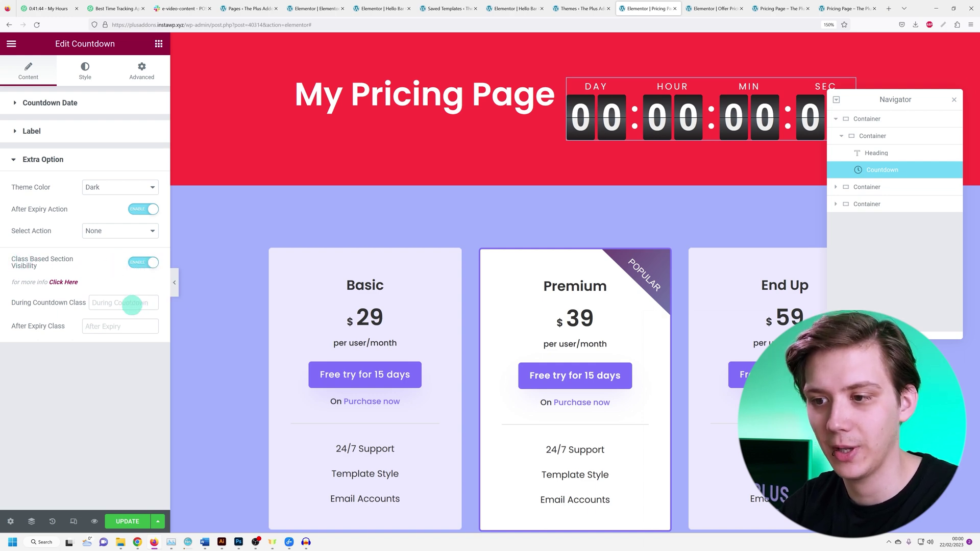
{"action": "left_click", "coordinate": [132, 305]}
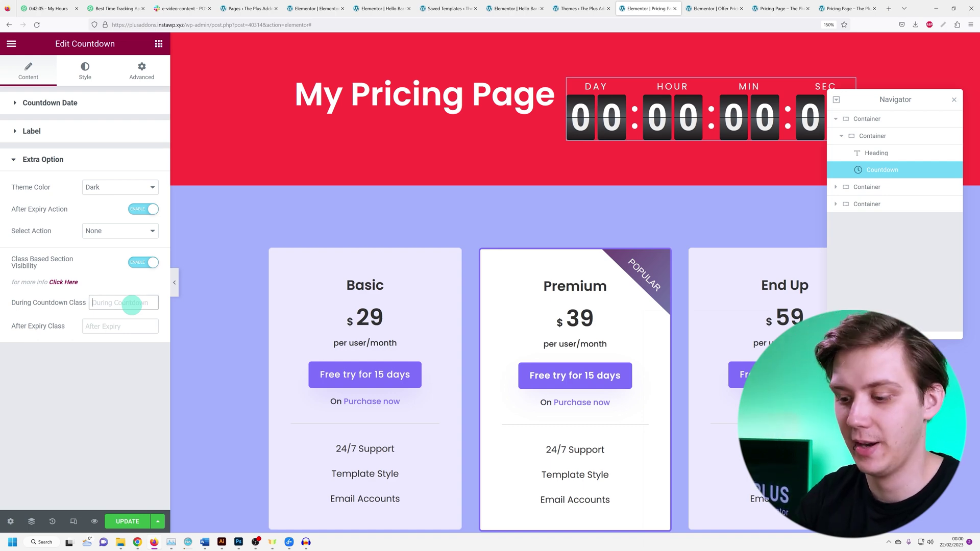
{"action": "type", "text": "offer"}
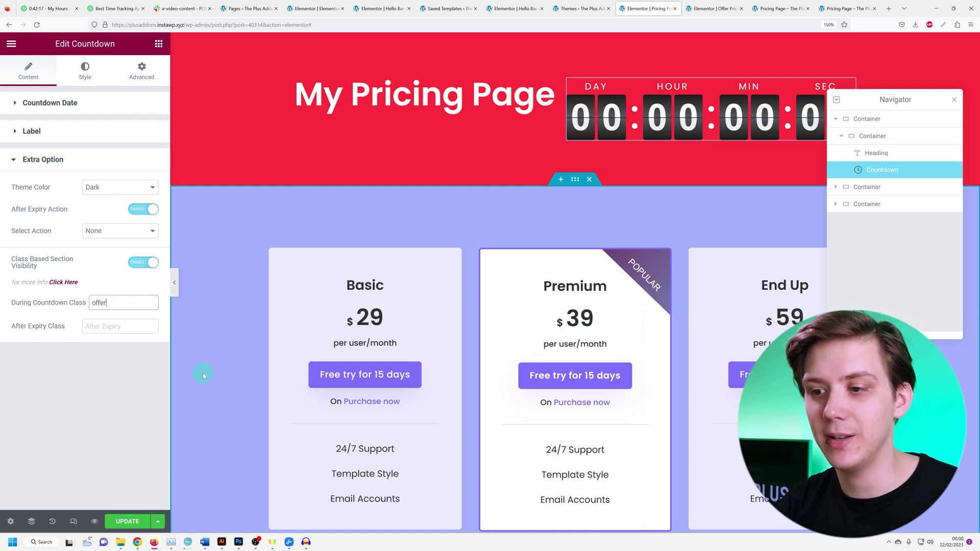
{"action": "left_click", "coordinate": [140, 332]}
{"action": "type", "text": "noi"}
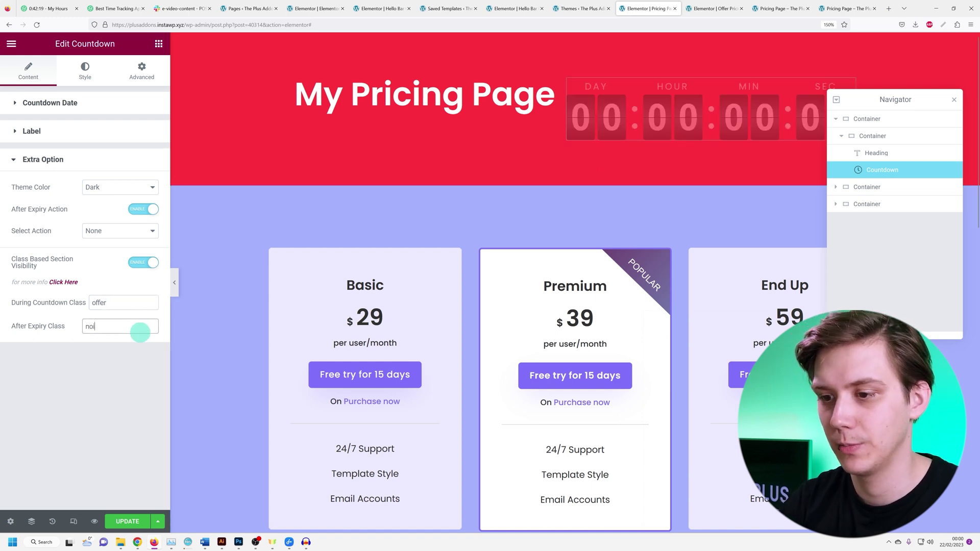
{"action": "type", "text": "rmal"}
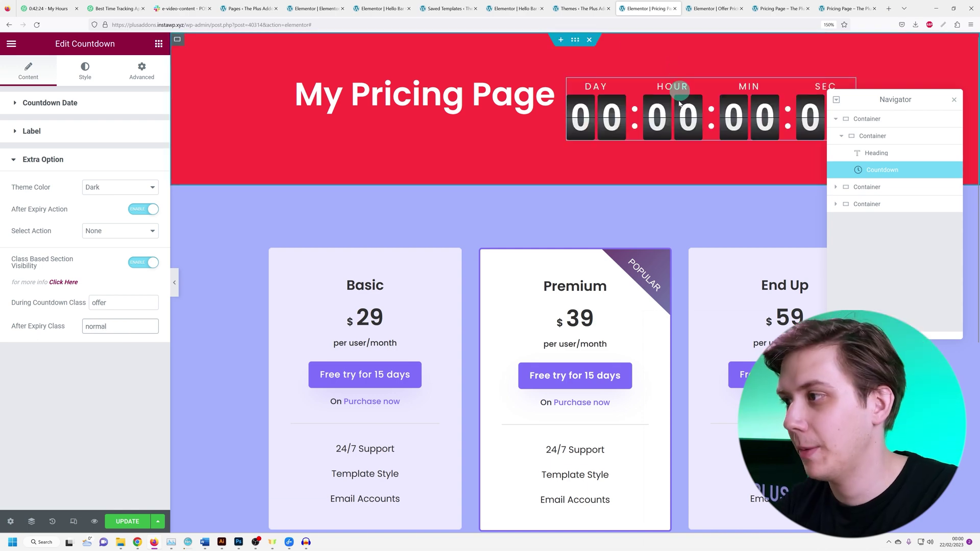
{"action": "left_click", "coordinate": [107, 113]}
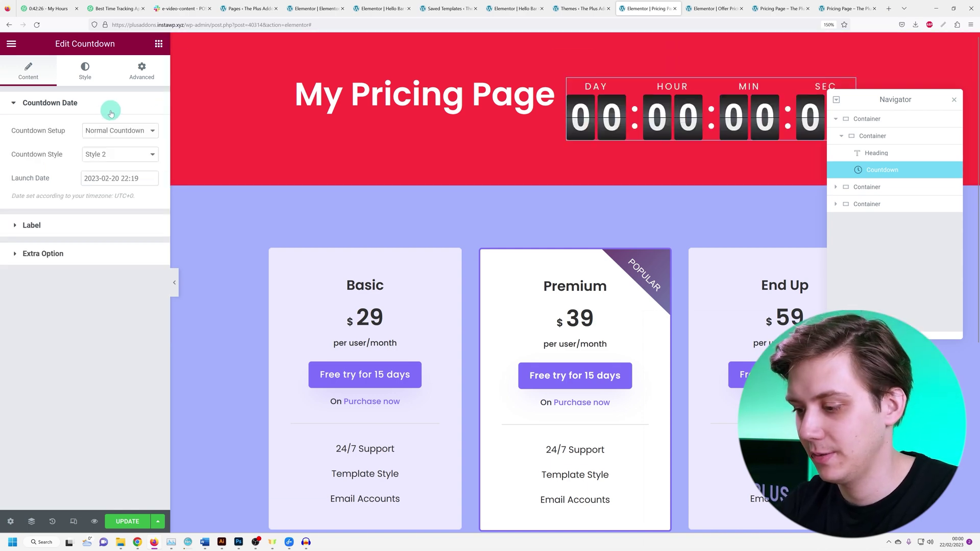
Open the launch date picker and scroll down the front-end pricing page
{"action": "left_click", "coordinate": [108, 179]}
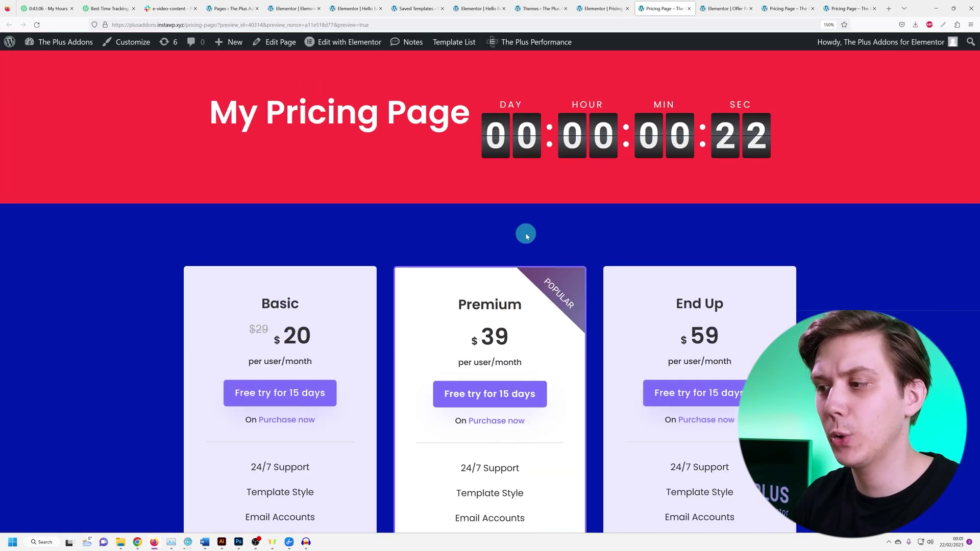
{"action": "scroll", "coordinate": [526, 233], "scroll_direction": "down", "scroll_amount": 3}
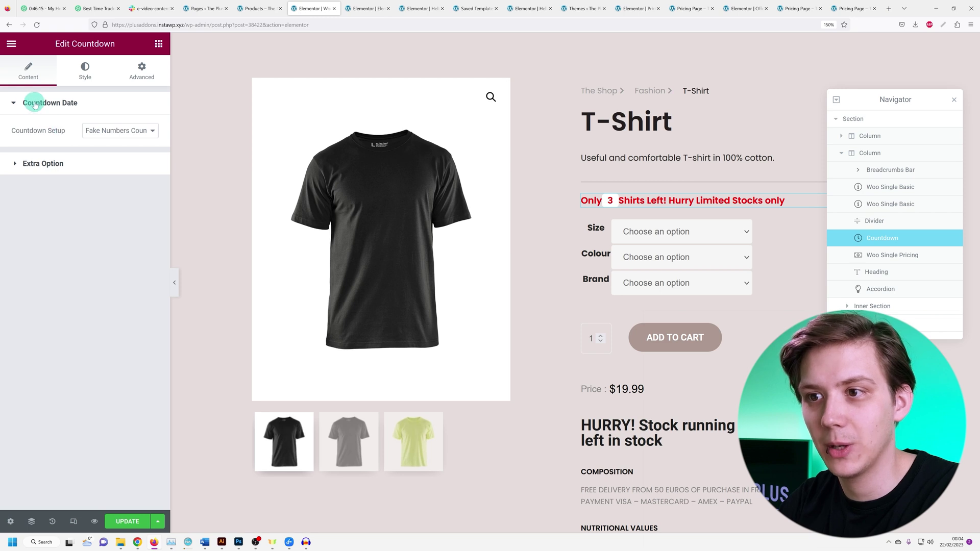
Switch the countdown setup to Fake Numbers Counter and expand its Extra Option settings
{"action": "left_click", "coordinate": [96, 129]}
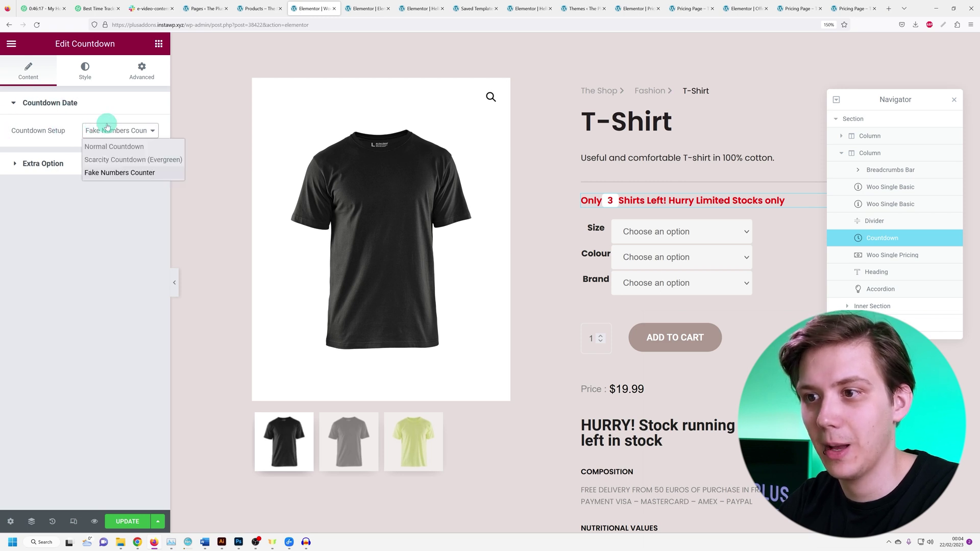
{"action": "left_click", "coordinate": [120, 175]}
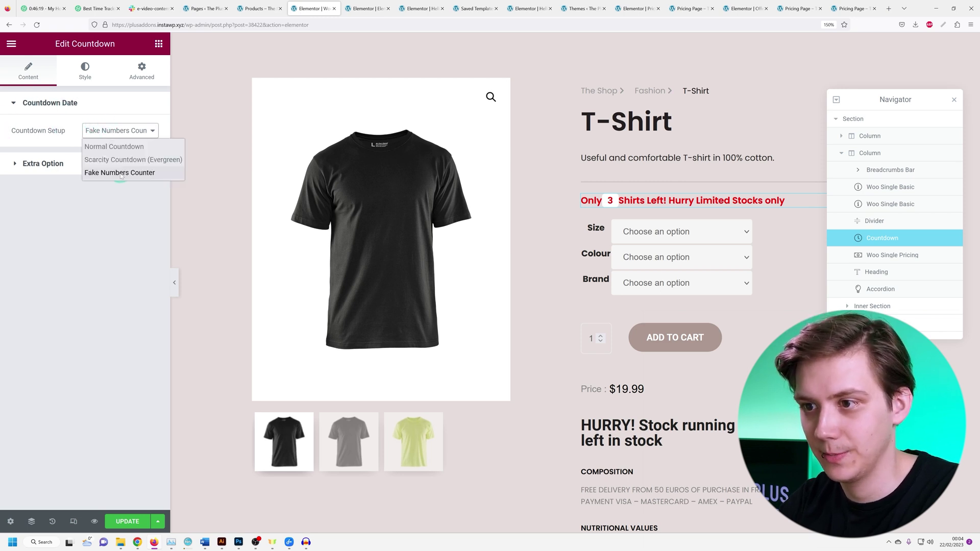
{"action": "left_click", "coordinate": [51, 165]}
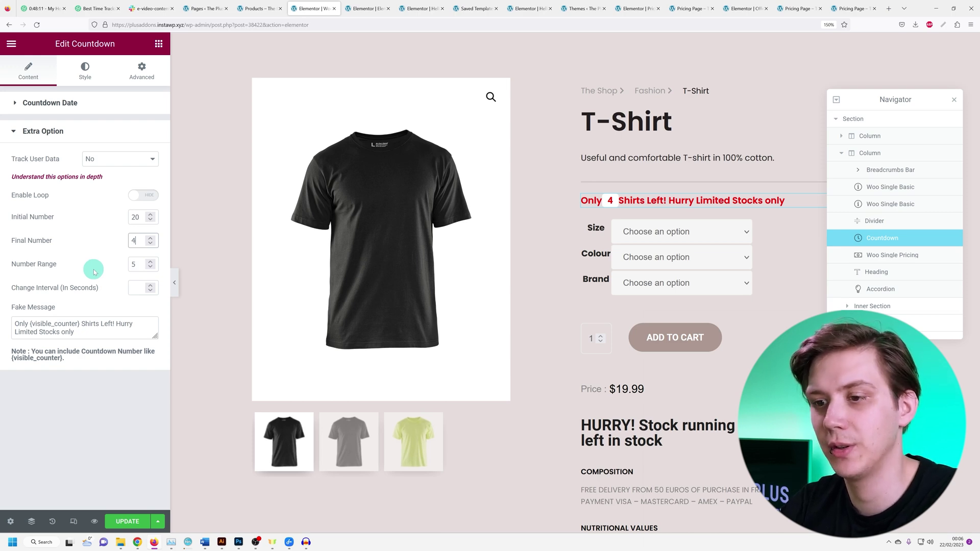
Set the fake counter's Number Range to 5 and its Change Interval to 1 second
{"action": "double_click", "coordinate": [138, 264]}
{"action": "type", "text": "1"}
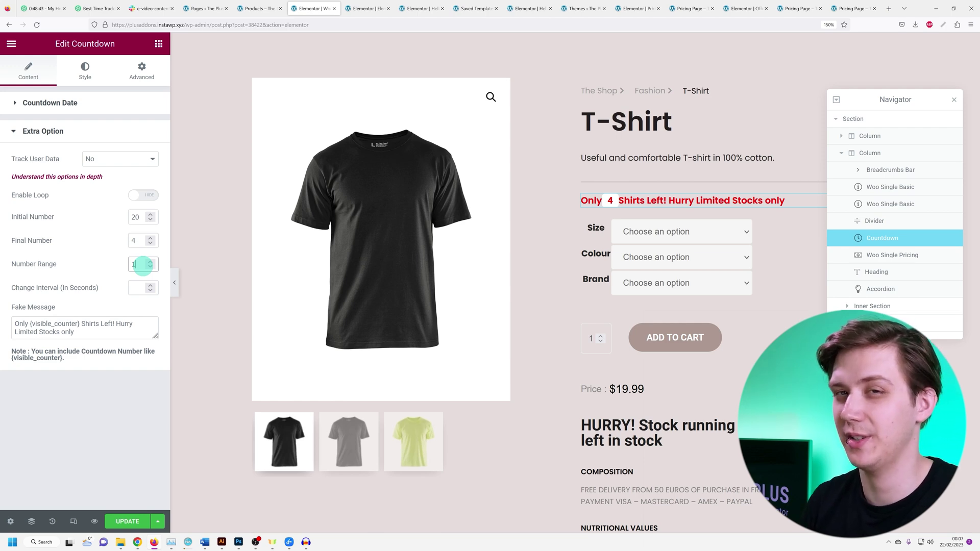
{"action": "left_click", "coordinate": [199, 366]}
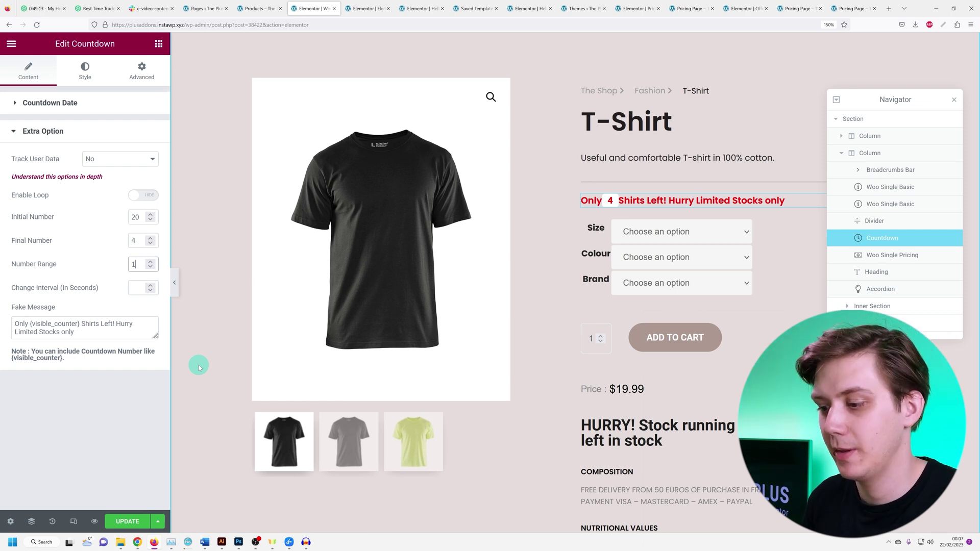
{"action": "key", "text": "BackSpace"}
{"action": "type", "text": "5"}
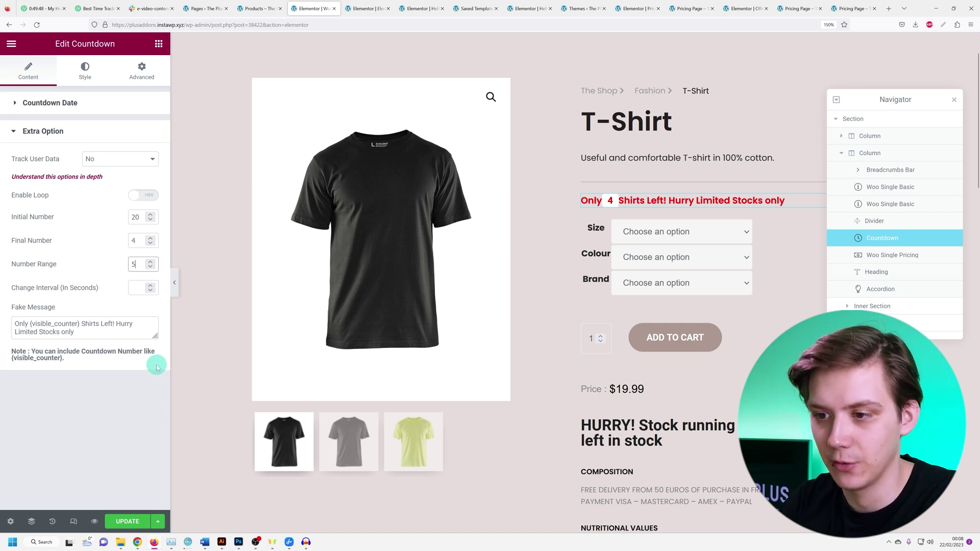
{"action": "left_click", "coordinate": [141, 287]}
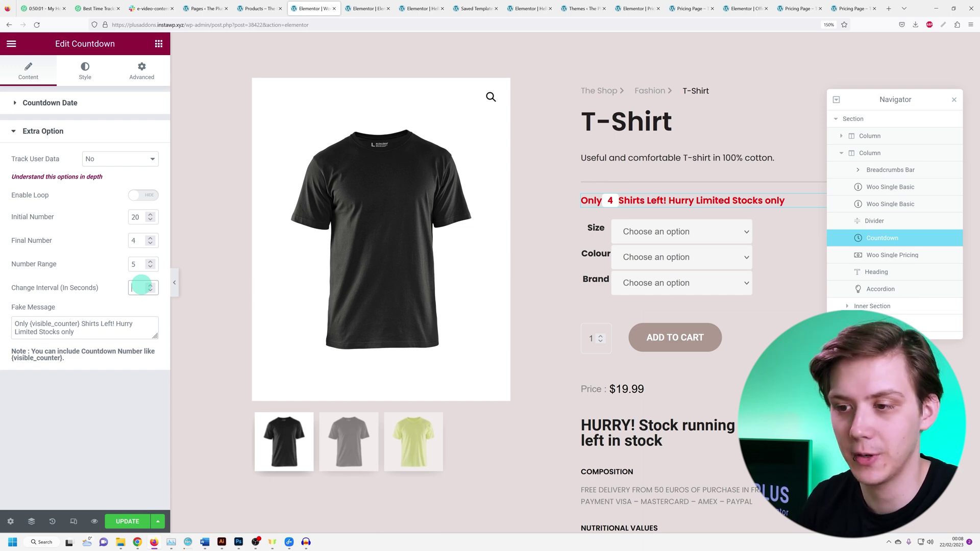
{"action": "type", "text": "1"}
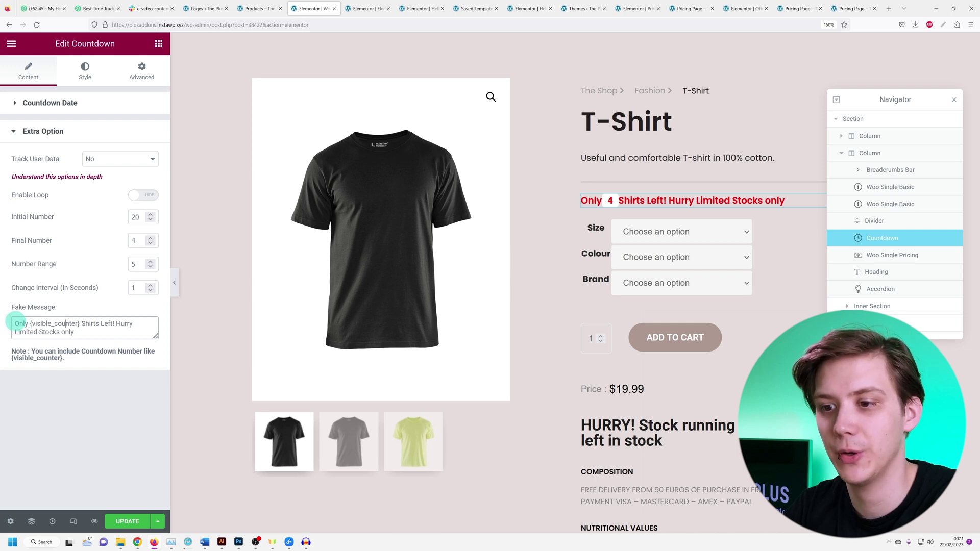
Correct the spelling of the {visible_counter} placeholder in the Fake Message text
{"action": "left_click_drag", "start_coordinate": [30, 323], "coordinate": [80, 326]}
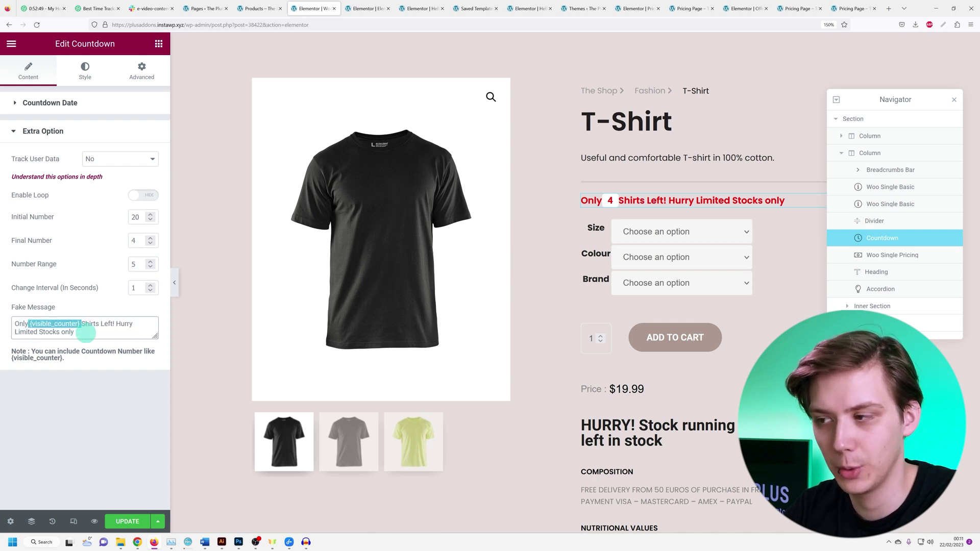
{"action": "left_click", "coordinate": [70, 327]}
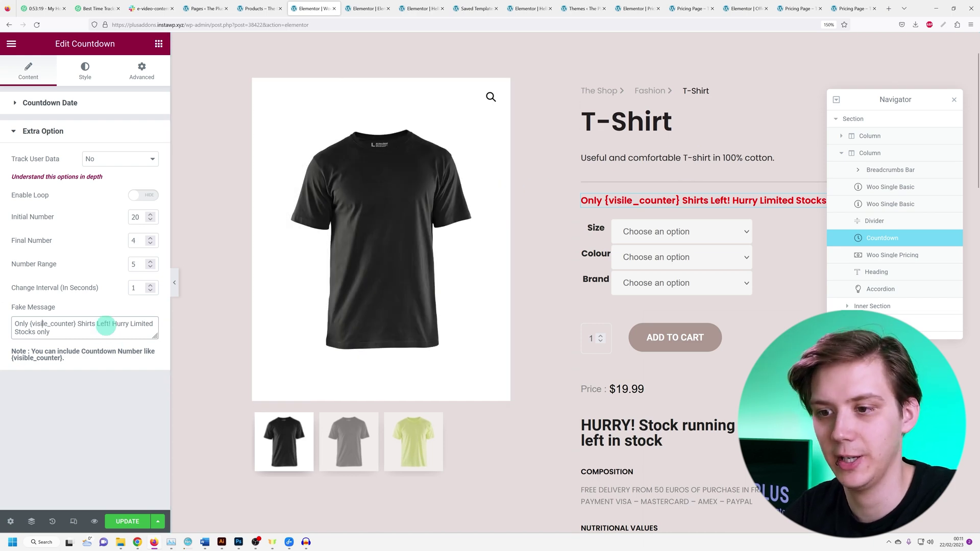
{"action": "type", "text": "b"}
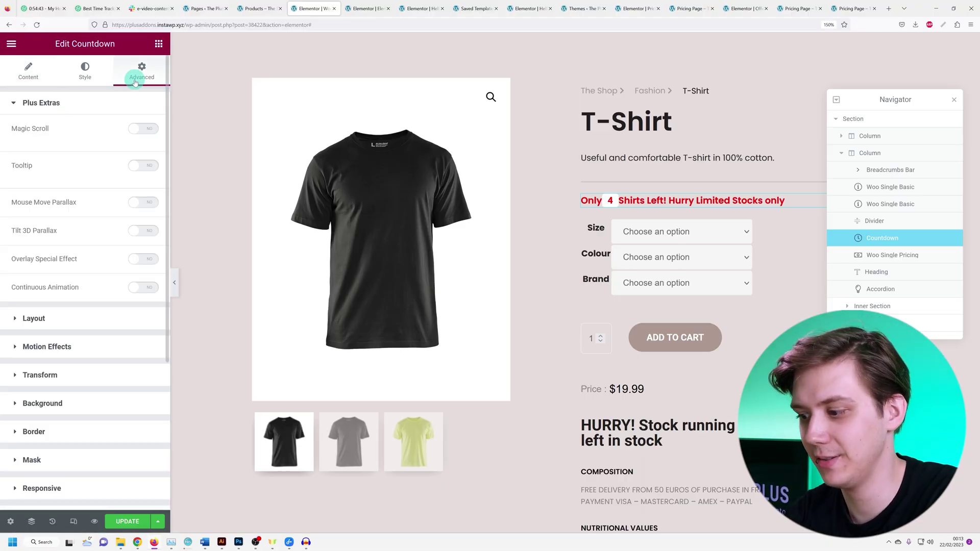
Scroll the countdown's Advanced settings down to the Plus Extras sections
{"action": "scroll", "coordinate": [124, 306], "scroll_direction": "down", "scroll_amount": 4}
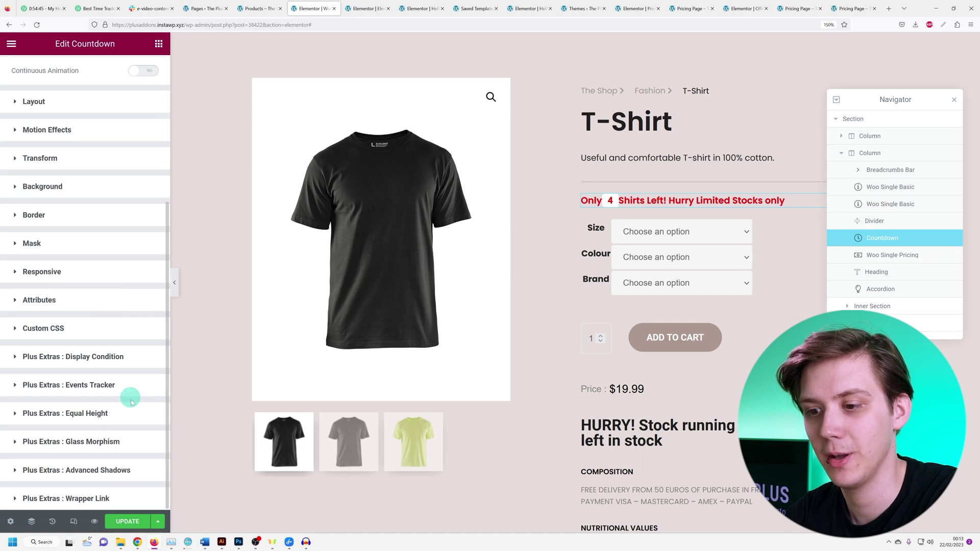
Enable Display Condition with a rule: Woo : Current Product Category Is Shirt
{"action": "left_click", "coordinate": [113, 366]}
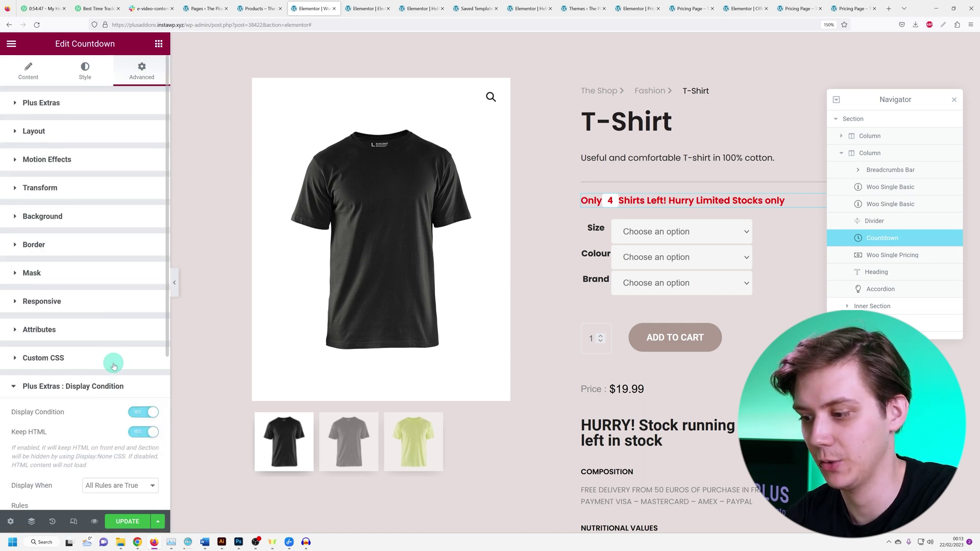
{"action": "scroll", "coordinate": [113, 364], "scroll_direction": "down", "scroll_amount": 4}
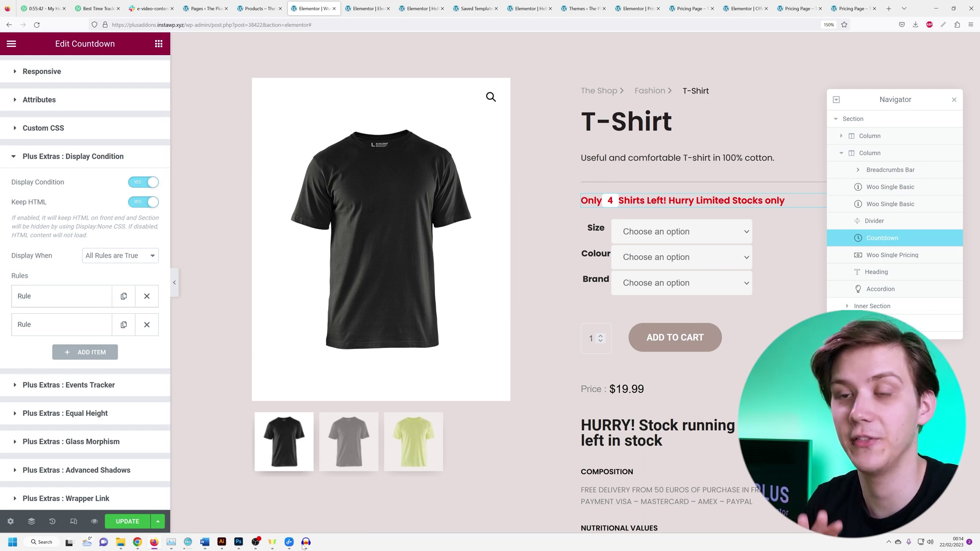
{"action": "left_click", "coordinate": [79, 285]}
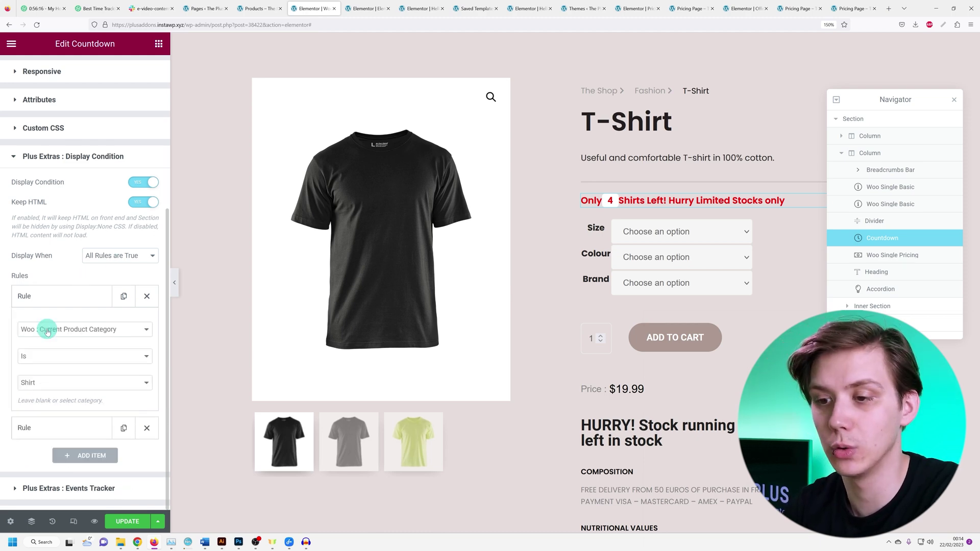
{"action": "left_click", "coordinate": [47, 331]}
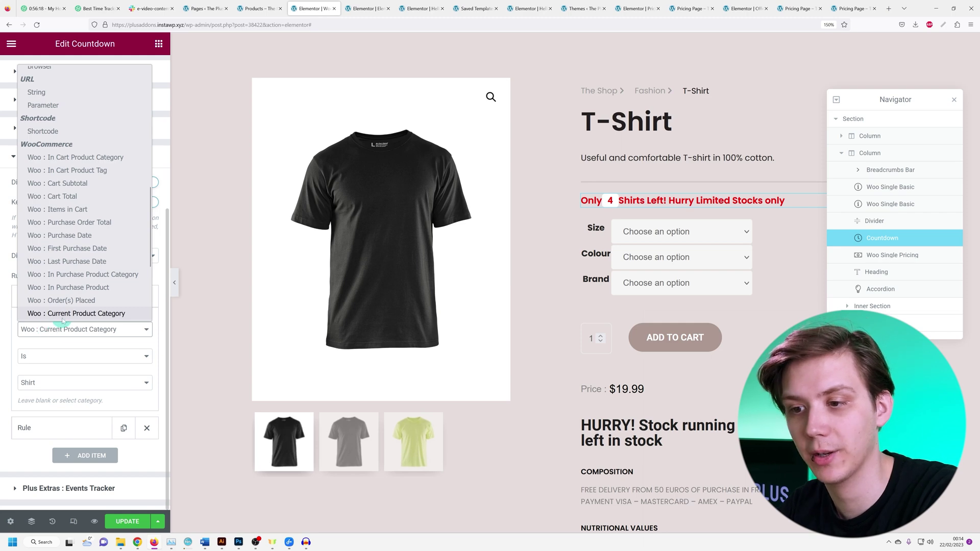
{"action": "left_click", "coordinate": [77, 314]}
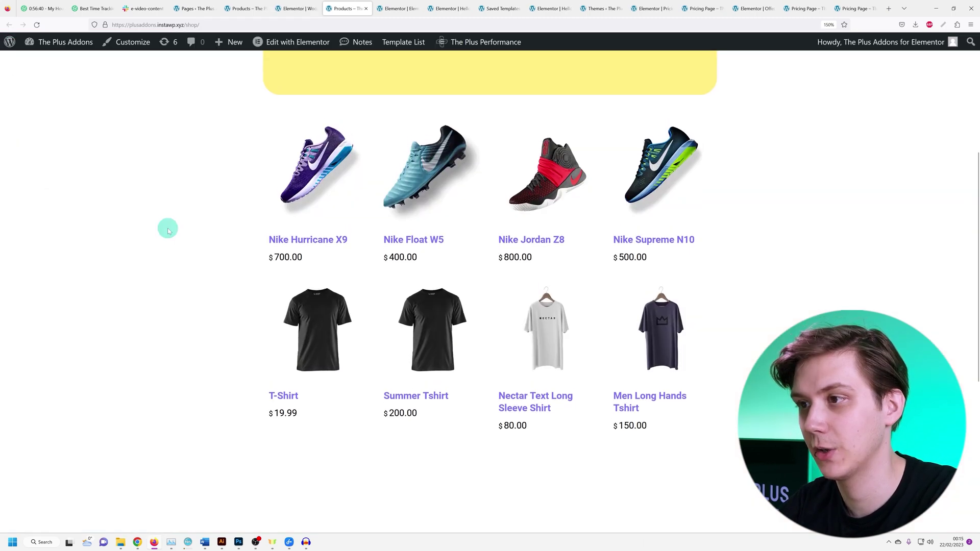
Open the Nike Float W5 product page from the shop page
{"action": "scroll", "coordinate": [174, 230], "scroll_direction": "up", "scroll_amount": 1}
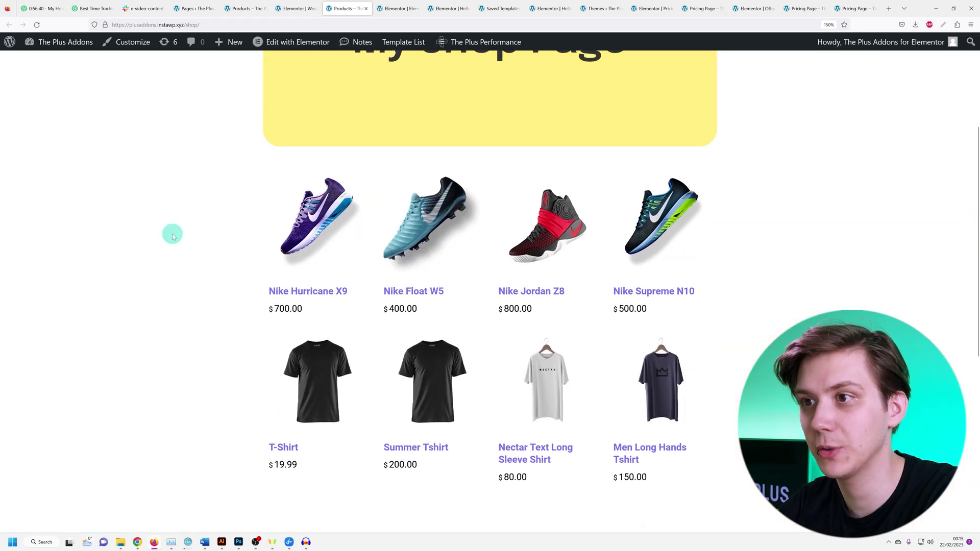
{"action": "left_click", "coordinate": [451, 208]}
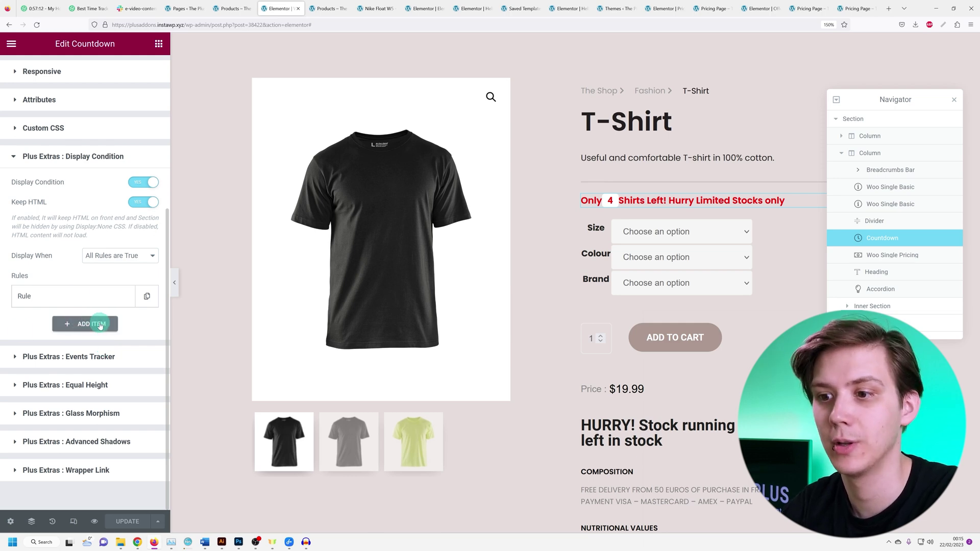
Add a second display rule: Current Product Category is Nike Shoe
{"action": "left_click", "coordinate": [100, 325]}
{"action": "scroll", "coordinate": [93, 324], "scroll_direction": "down", "scroll_amount": 2}
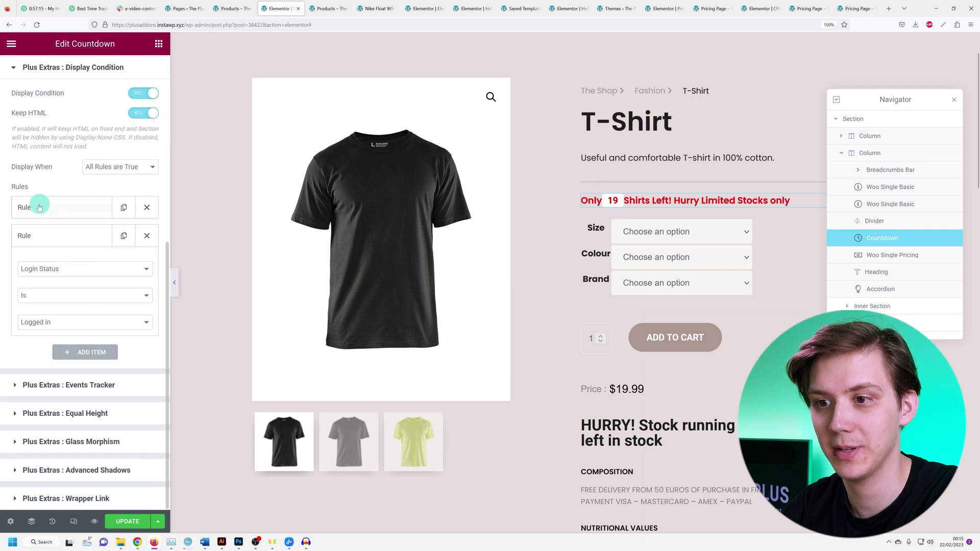
{"action": "left_click", "coordinate": [64, 270]}
{"action": "scroll", "coordinate": [74, 330], "scroll_direction": "down", "scroll_amount": 10}
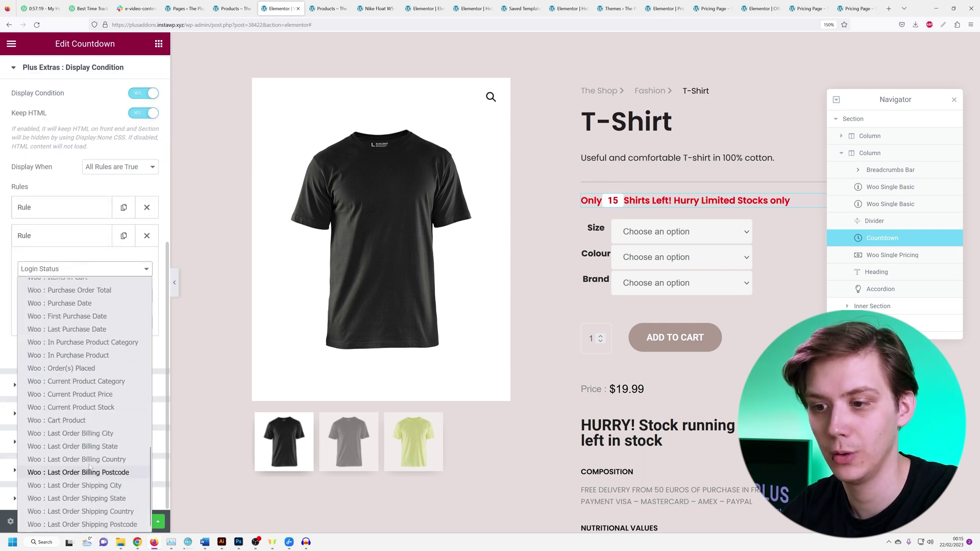
{"action": "left_click", "coordinate": [94, 382]}
{"action": "left_click", "coordinate": [54, 323]}
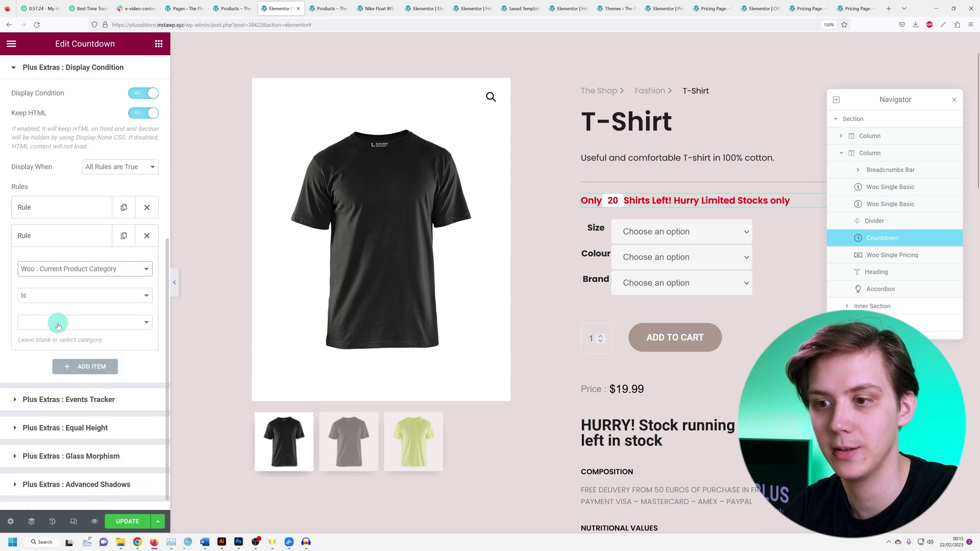
{"action": "left_click", "coordinate": [41, 417]}
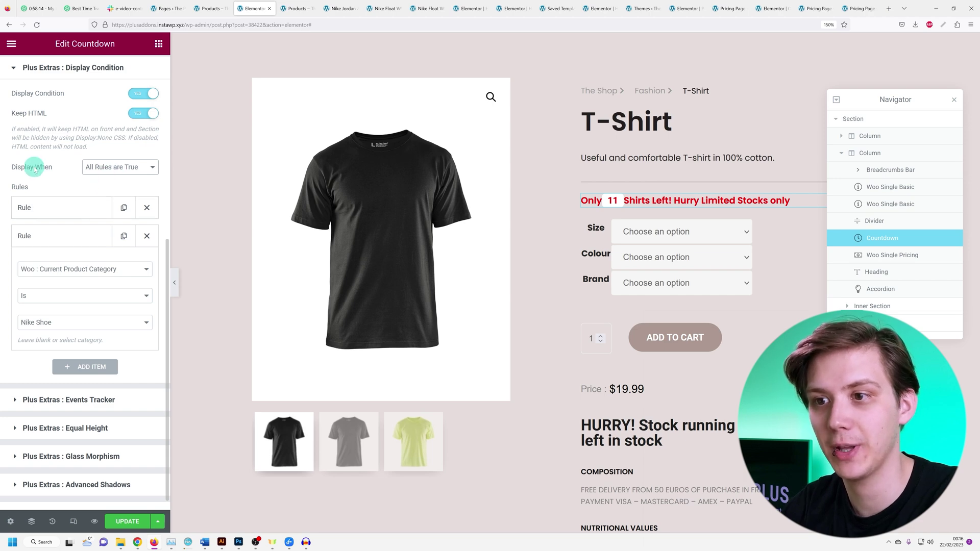
Set Display When to 'Any one Rule is True' and save with UPDATE
{"action": "left_click", "coordinate": [87, 167]}
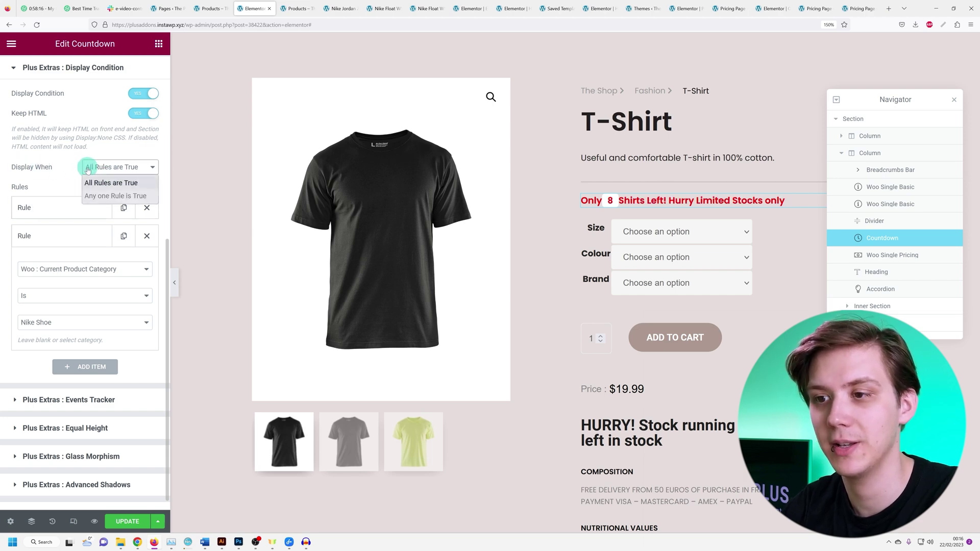
{"action": "left_click", "coordinate": [100, 196]}
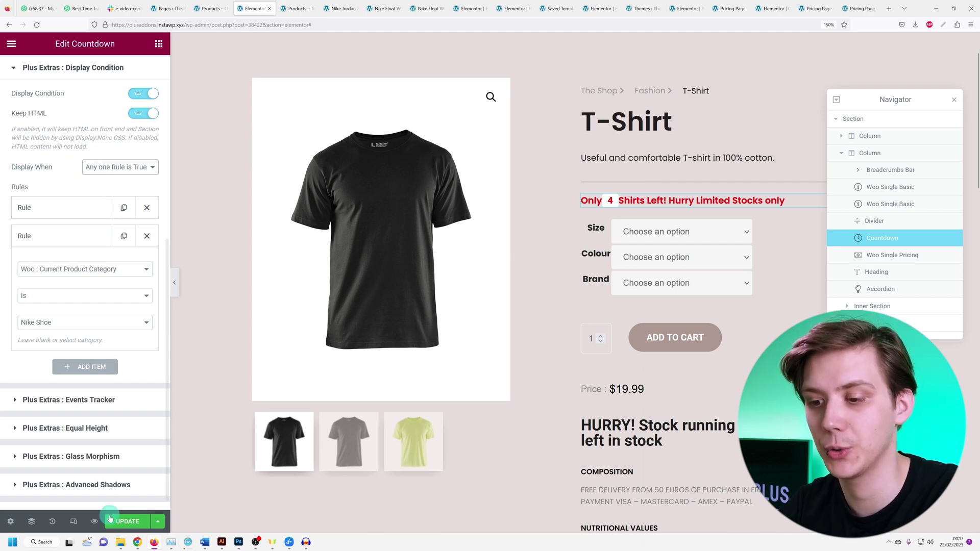
{"action": "left_click", "coordinate": [128, 521]}
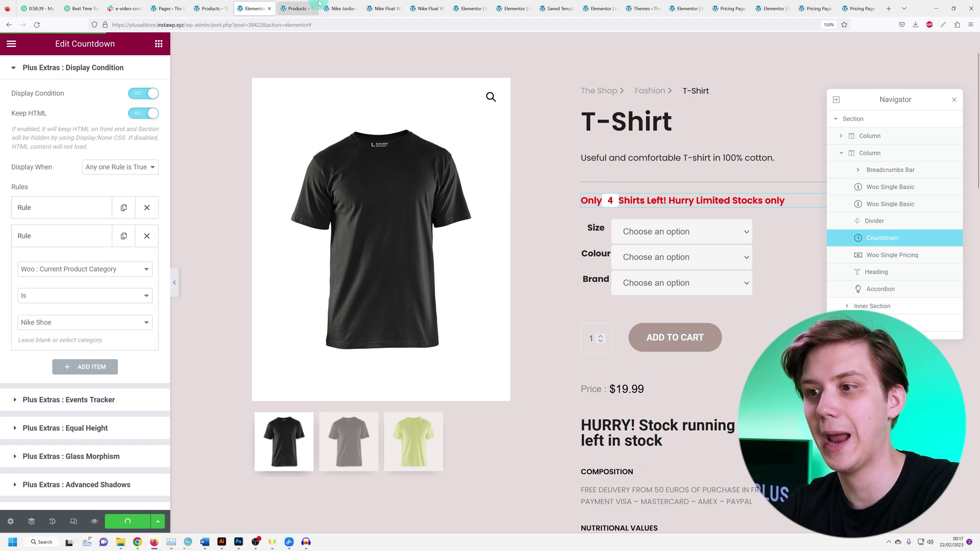
Reload the shop, check the stock message on Nike Float W5, then return to the editor
{"action": "left_click", "coordinate": [318, 6]}
{"action": "key", "text": "F5"}
{"action": "scroll", "coordinate": [438, 278], "scroll_direction": "down", "scroll_amount": 5}
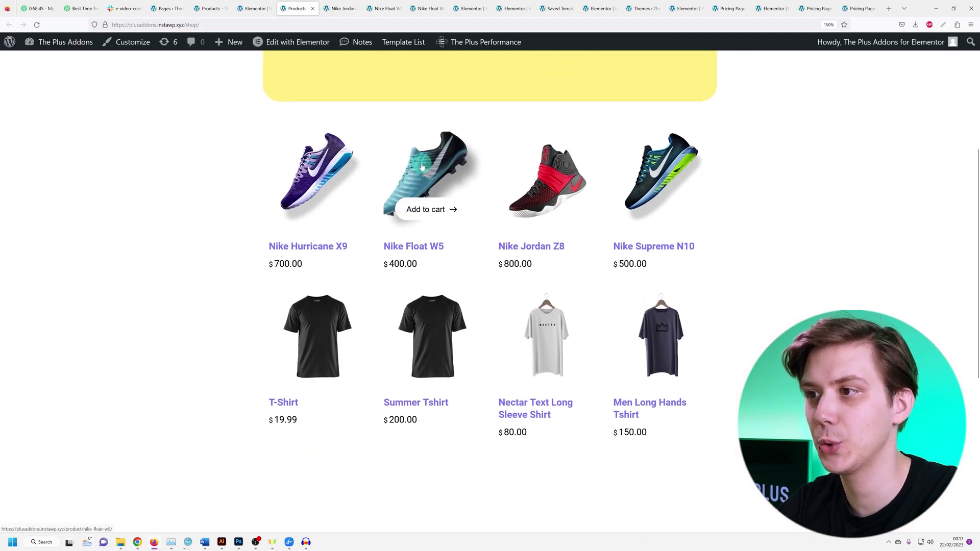
{"action": "left_click", "coordinate": [415, 207]}
{"action": "scroll", "coordinate": [412, 177], "scroll_direction": "down", "scroll_amount": 2}
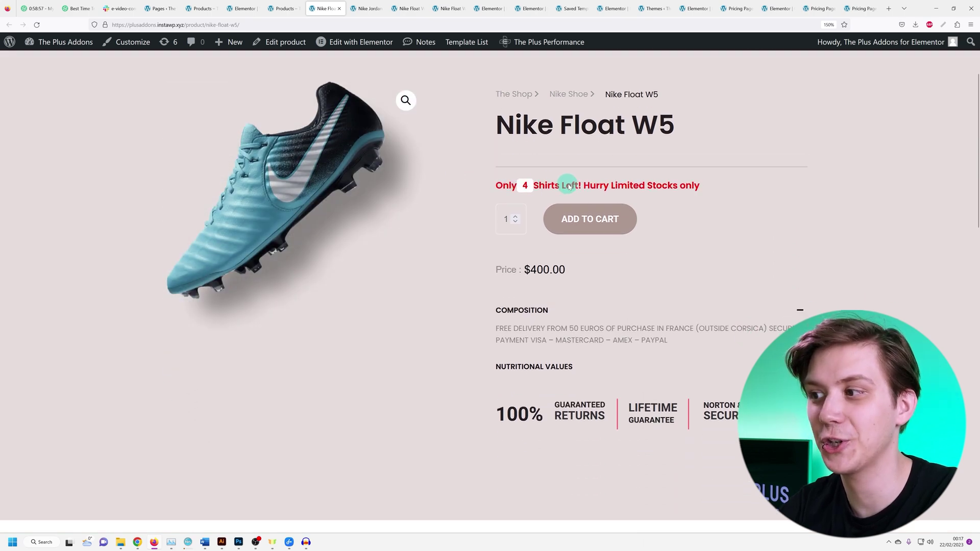
{"action": "left_click", "coordinate": [271, 6]}
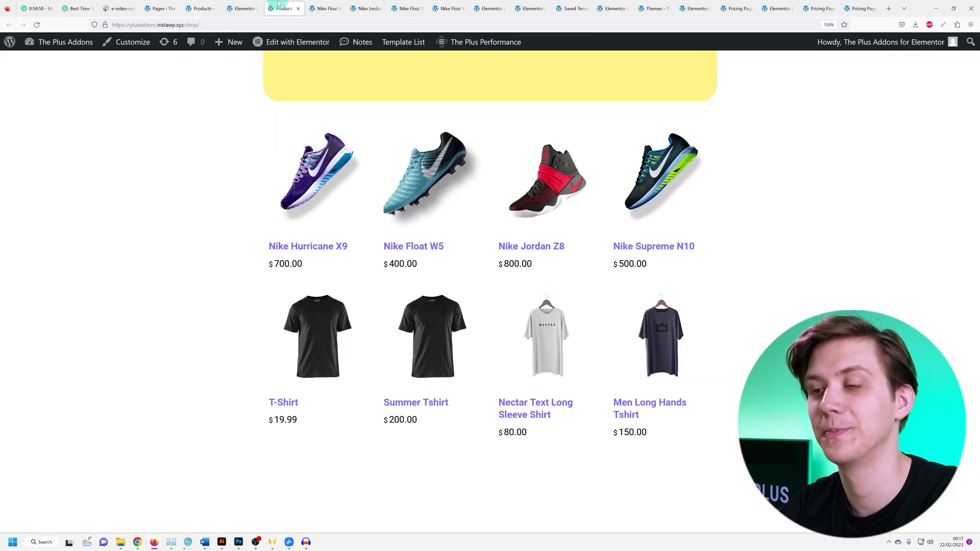
{"action": "left_click", "coordinate": [252, 9]}
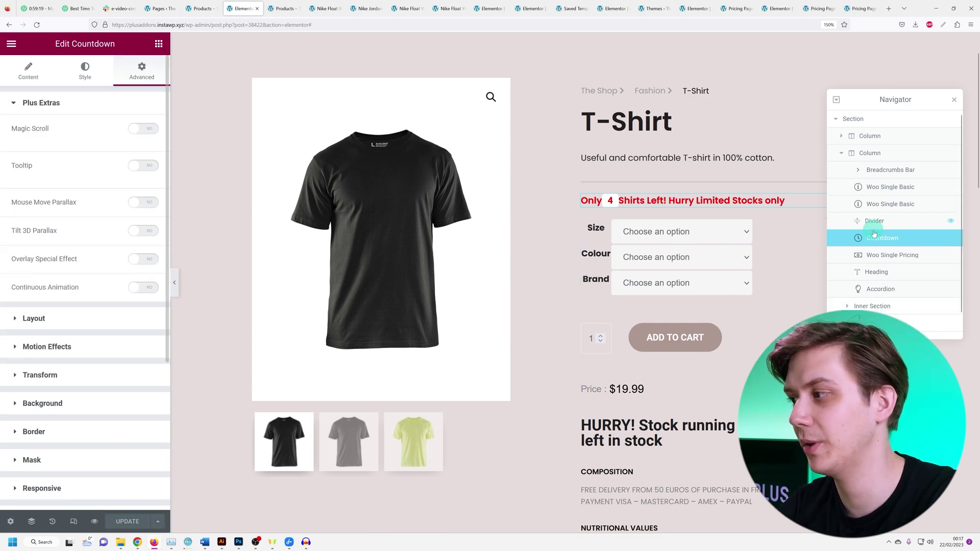
Duplicate the countdown and remove the Nike Shoe rule from the original
{"action": "right_click", "coordinate": [873, 239]}
{"action": "left_click", "coordinate": [874, 267]}
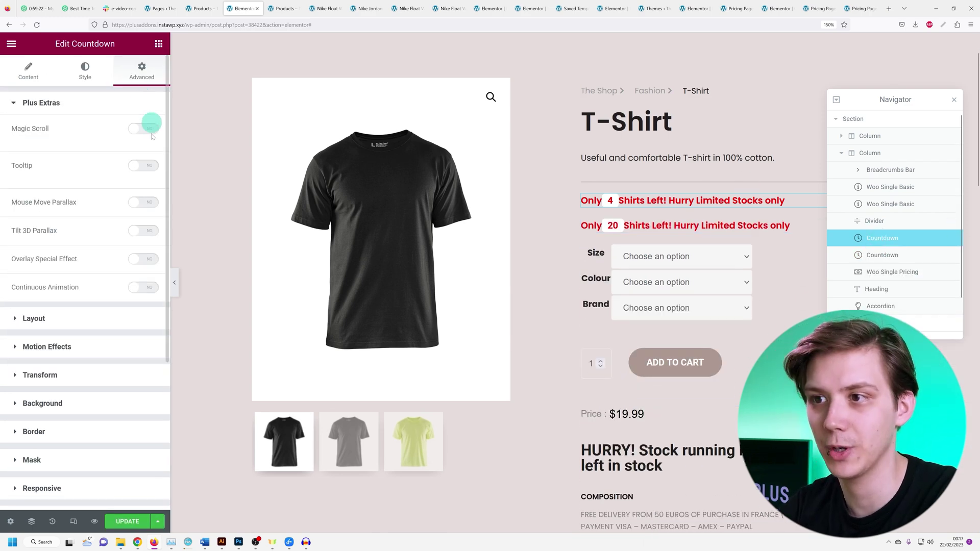
{"action": "scroll", "coordinate": [48, 371], "scroll_direction": "down", "scroll_amount": 4}
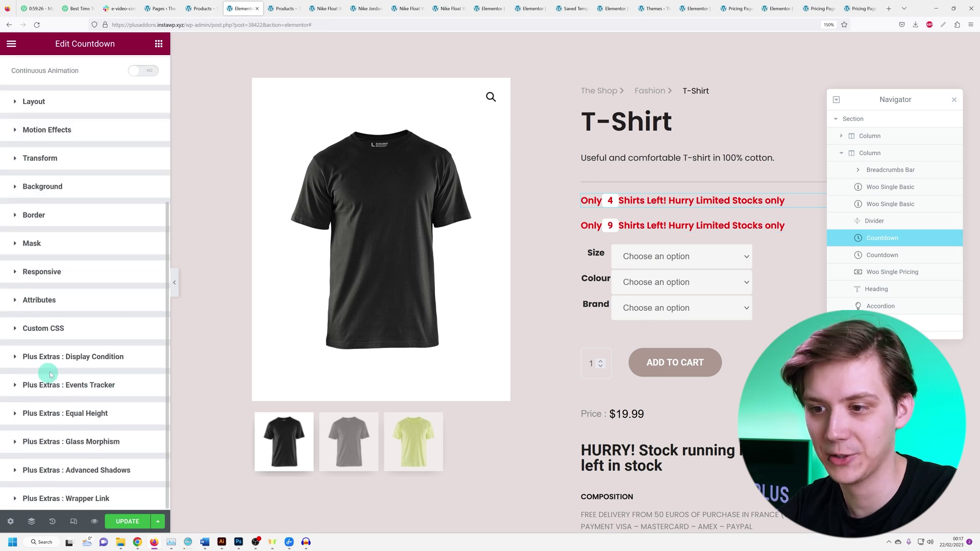
{"action": "left_click", "coordinate": [70, 356]}
{"action": "scroll", "coordinate": [61, 317], "scroll_direction": "down", "scroll_amount": 4}
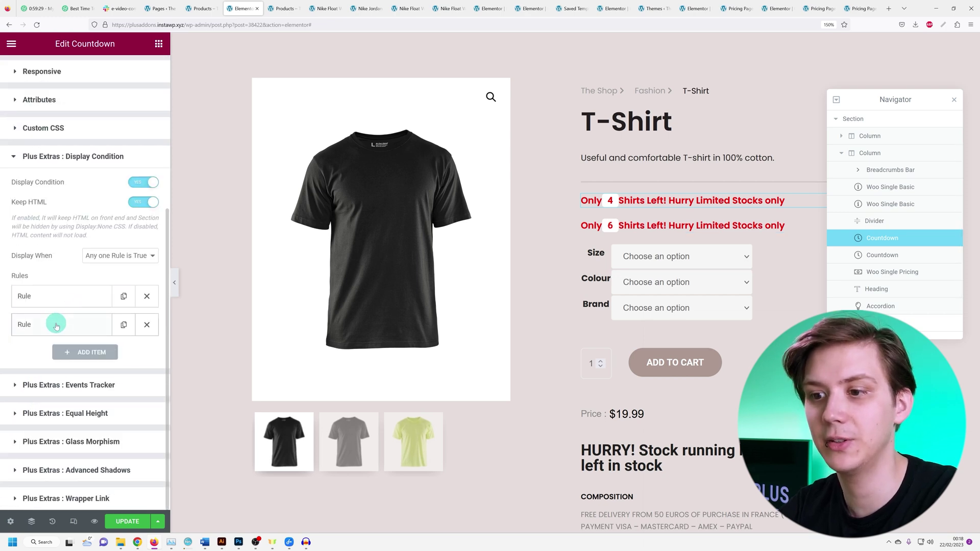
{"action": "left_click", "coordinate": [146, 324]}
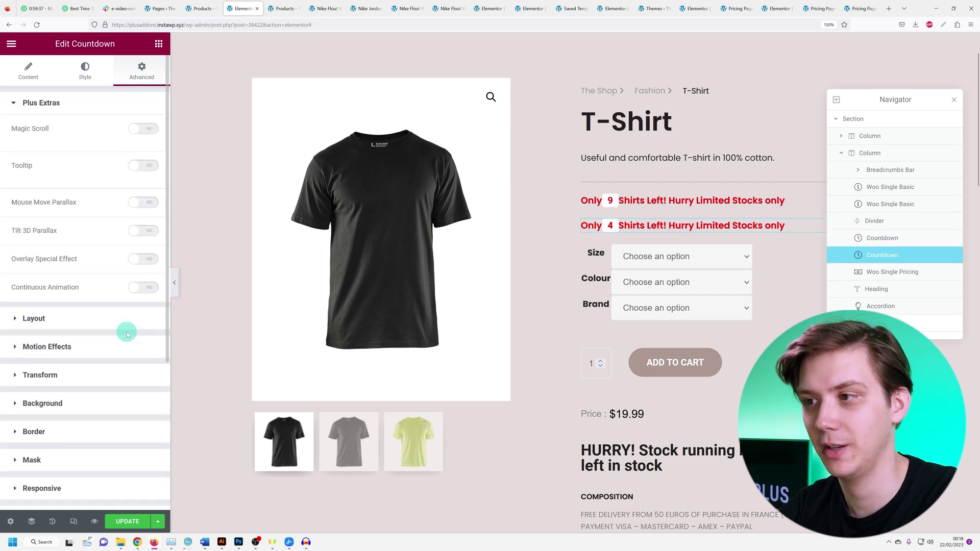
Remove the Shirt rule from the copied countdown's display conditions
{"action": "scroll", "coordinate": [101, 223], "scroll_direction": "down", "scroll_amount": 4}
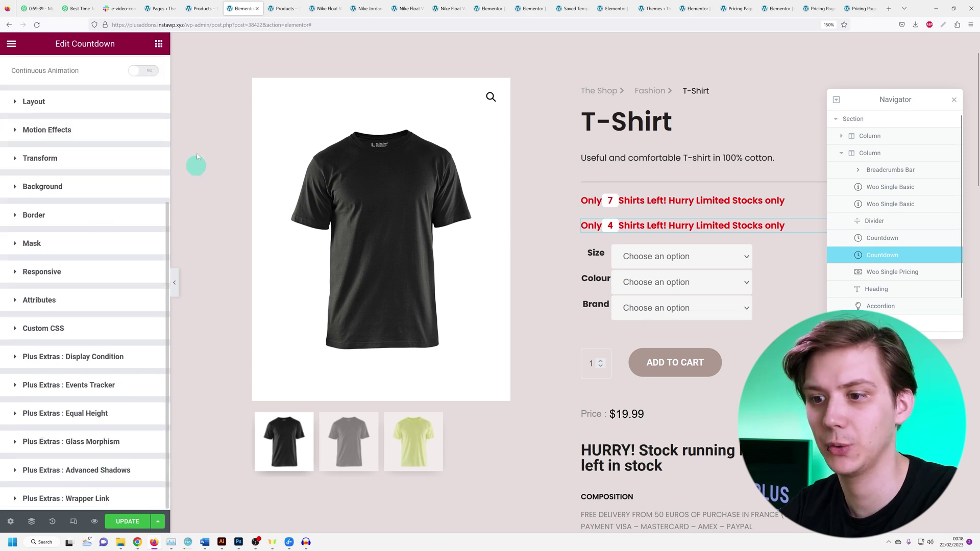
{"action": "left_click", "coordinate": [84, 356]}
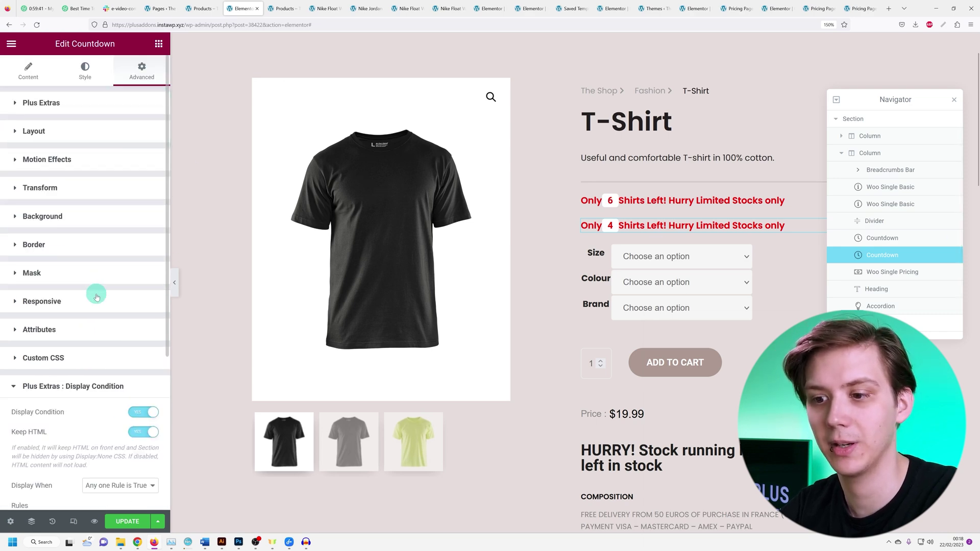
{"action": "scroll", "coordinate": [97, 291], "scroll_direction": "down", "scroll_amount": 4}
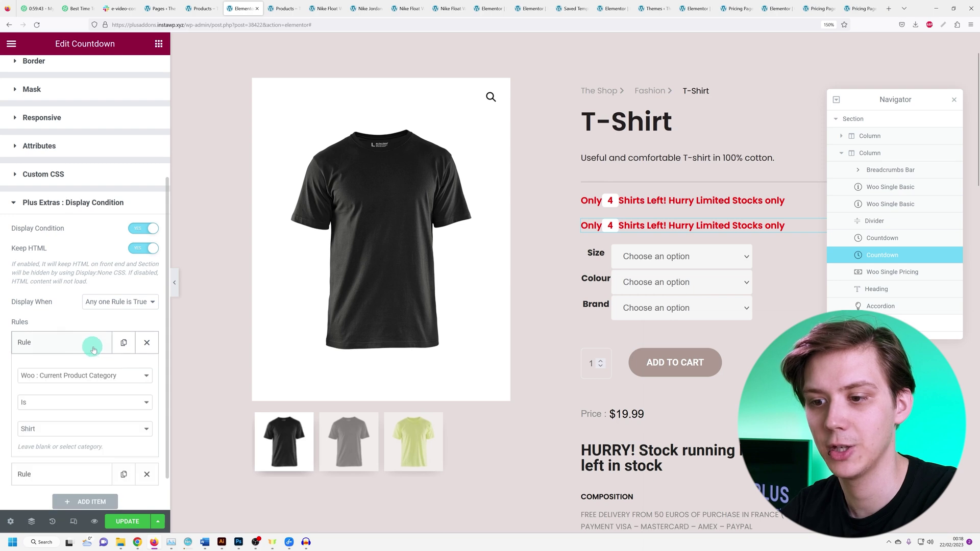
{"action": "left_click", "coordinate": [146, 343]}
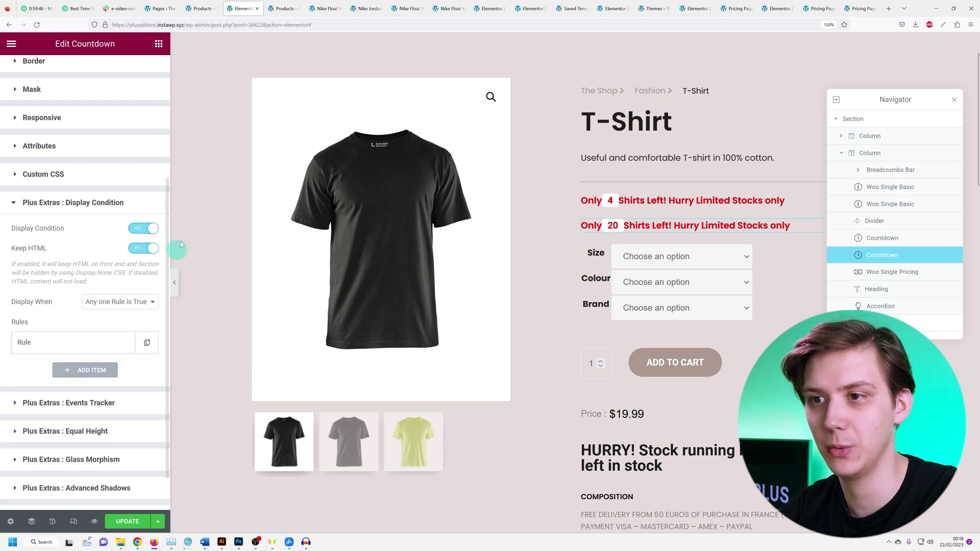
Change the copy's fake message to 'Only {visible_counter} Shoes Left!' and save with UPDATE
{"action": "scroll", "coordinate": [77, 204], "scroll_direction": "up", "scroll_amount": 4}
{"action": "left_click", "coordinate": [29, 71]}
{"action": "left_click", "coordinate": [54, 159]}
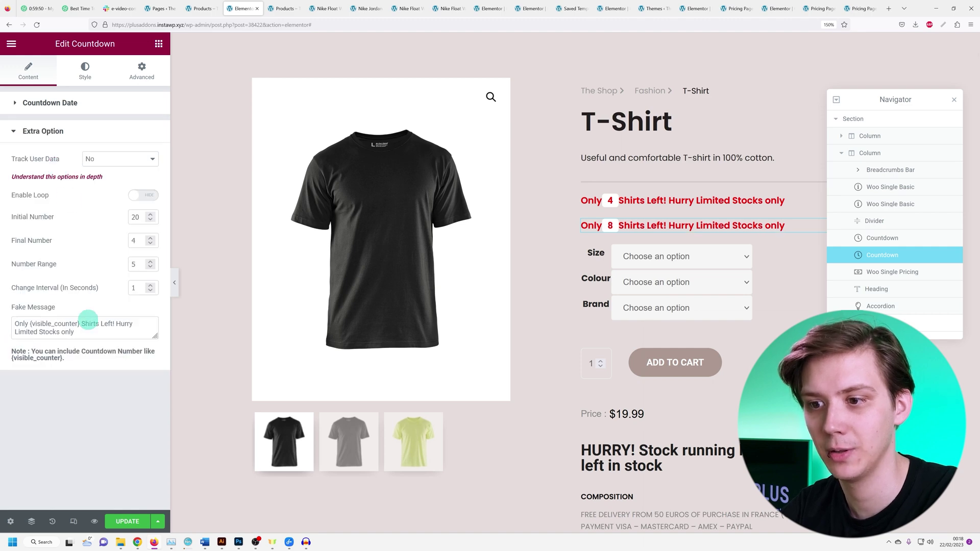
{"action": "double_click", "coordinate": [91, 323]}
{"action": "type", "text": "Sho"}
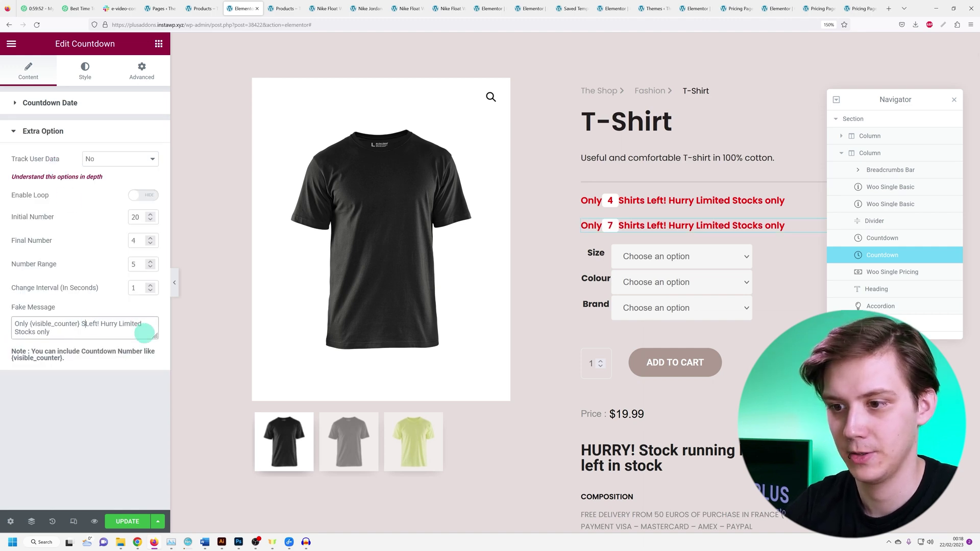
{"action": "type", "text": "was"}
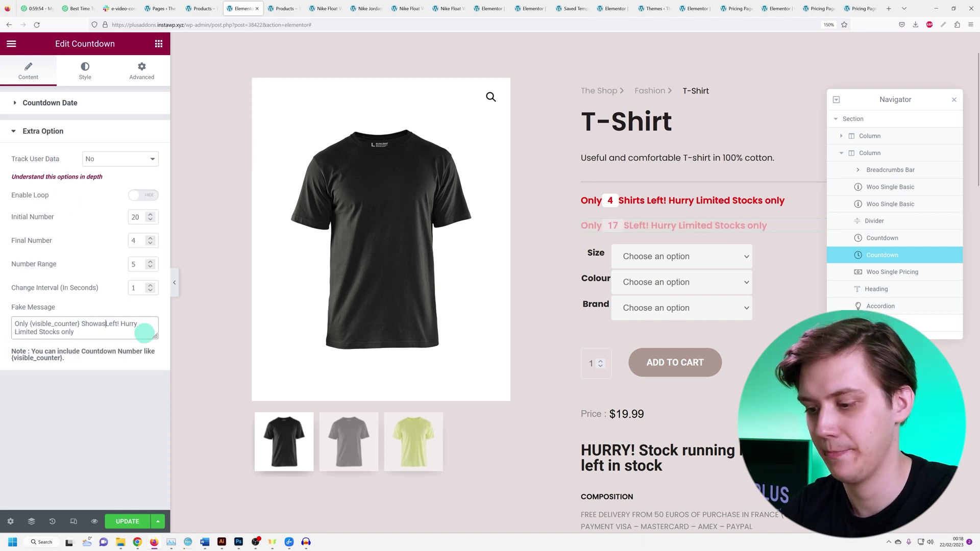
{"action": "key", "text": "BackSpace"}
{"action": "key", "text": "BackSpace"}
{"action": "key", "text": "BackSpace"}
{"action": "type", "text": "es"}
{"action": "left_click", "coordinate": [128, 521]}
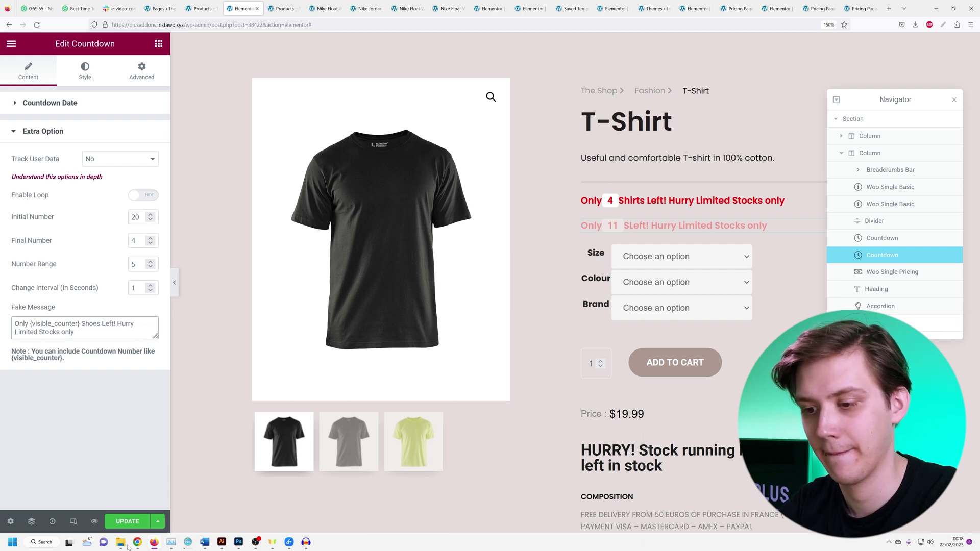
{"action": "left_click", "coordinate": [297, 5]}
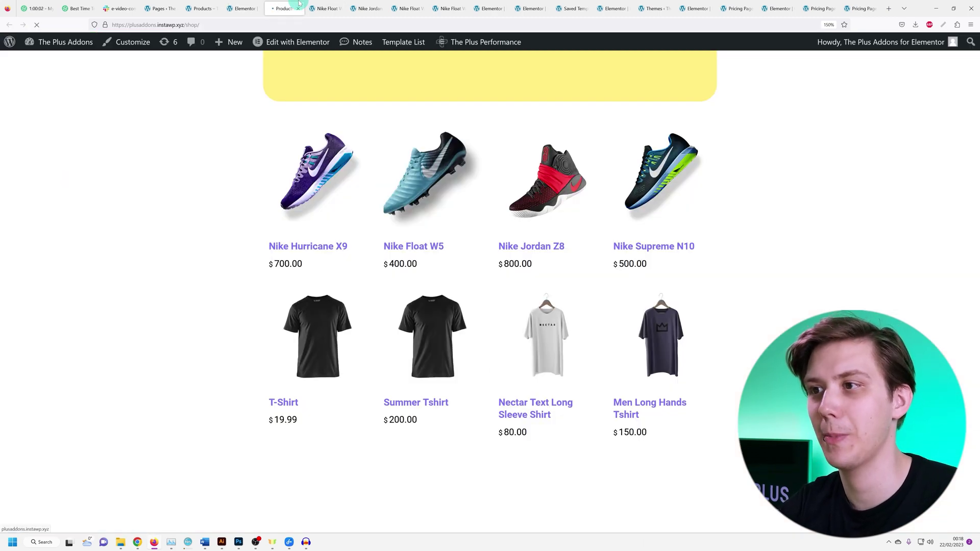
Check that Nike Float W5 shows 'Shoes Left!' and the T-Shirt page shows 'Shirts Left!' at 12
{"action": "scroll", "coordinate": [241, 285], "scroll_direction": "down", "scroll_amount": 5}
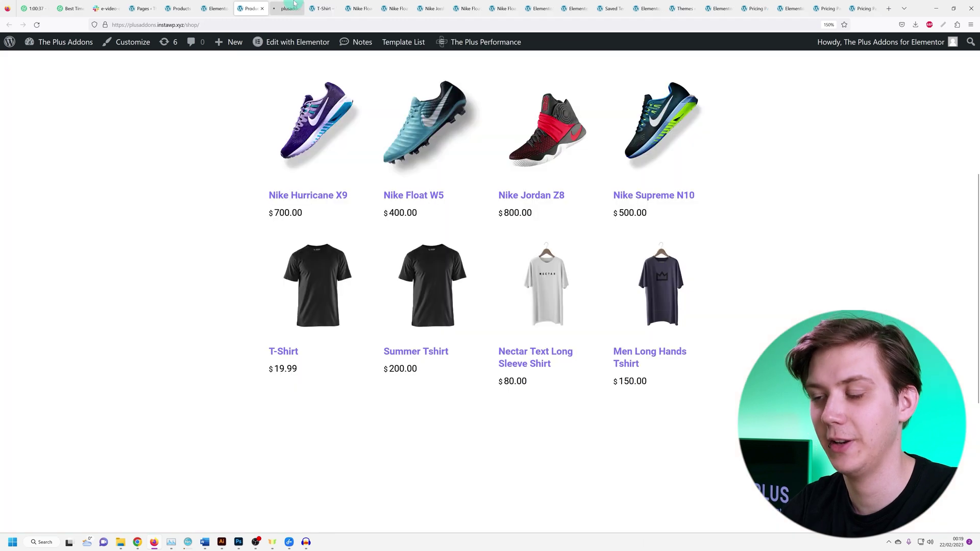
{"action": "left_click", "coordinate": [295, 6]}
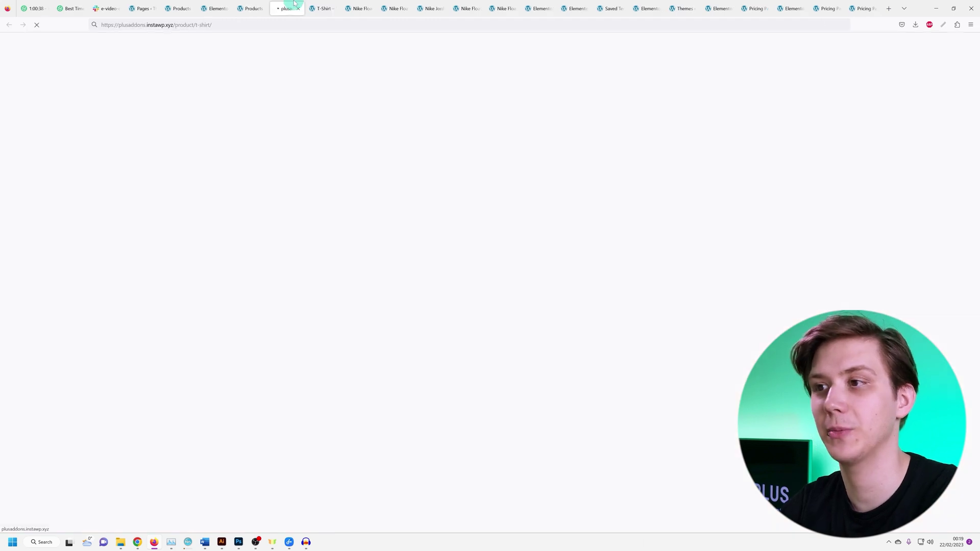
{"action": "scroll", "coordinate": [308, 271], "scroll_direction": "down", "scroll_amount": 2}
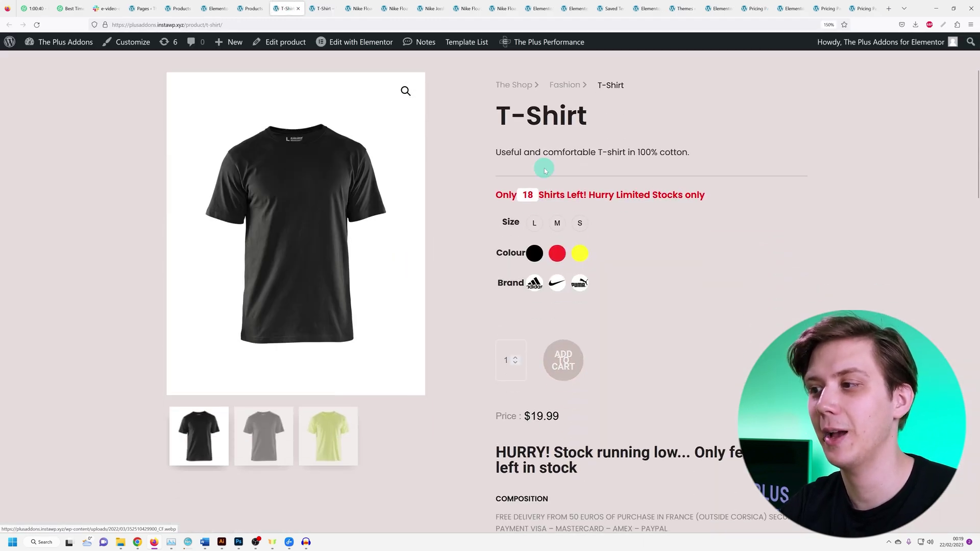
{"action": "scroll", "coordinate": [504, 208], "scroll_direction": "up", "scroll_amount": 1}
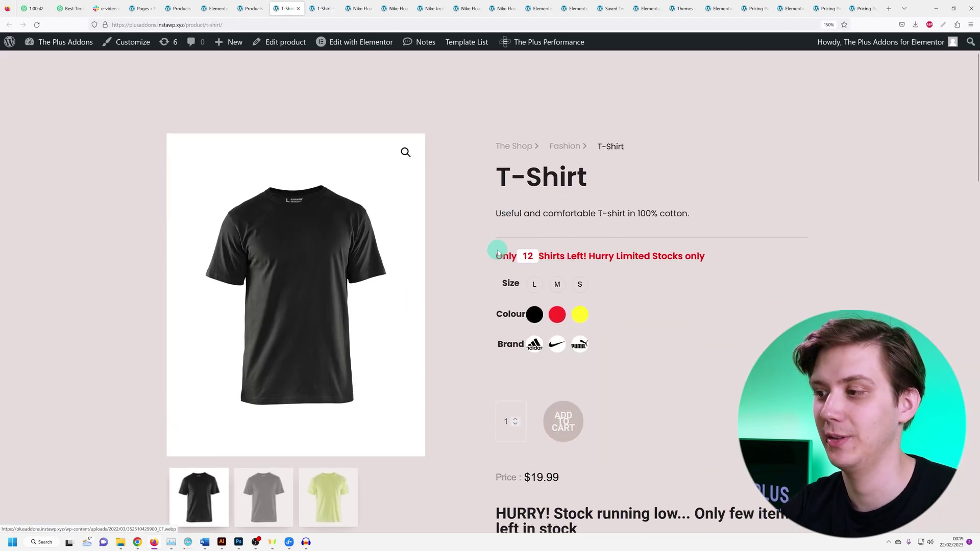